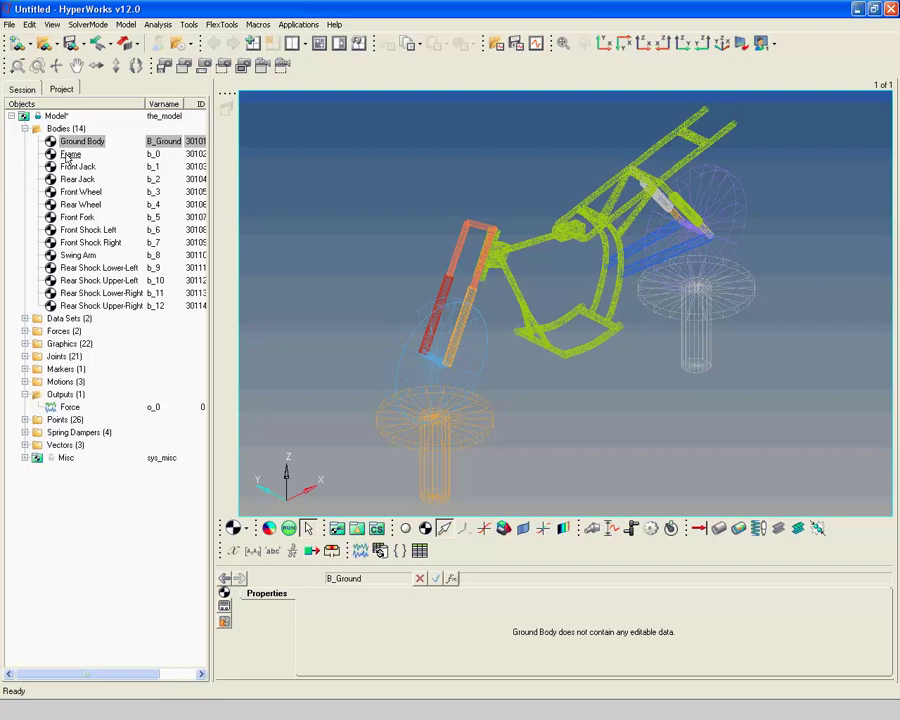
- Show the Frame body's properties and list its four interface joint nodes with coordinates
left_click(68, 155)
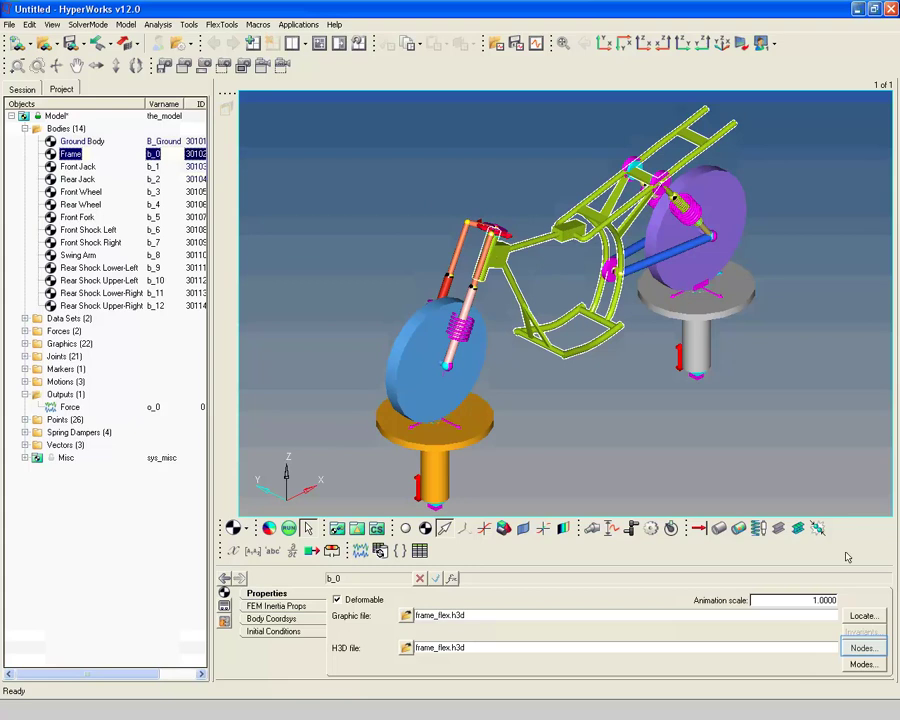
left_click(862, 647)
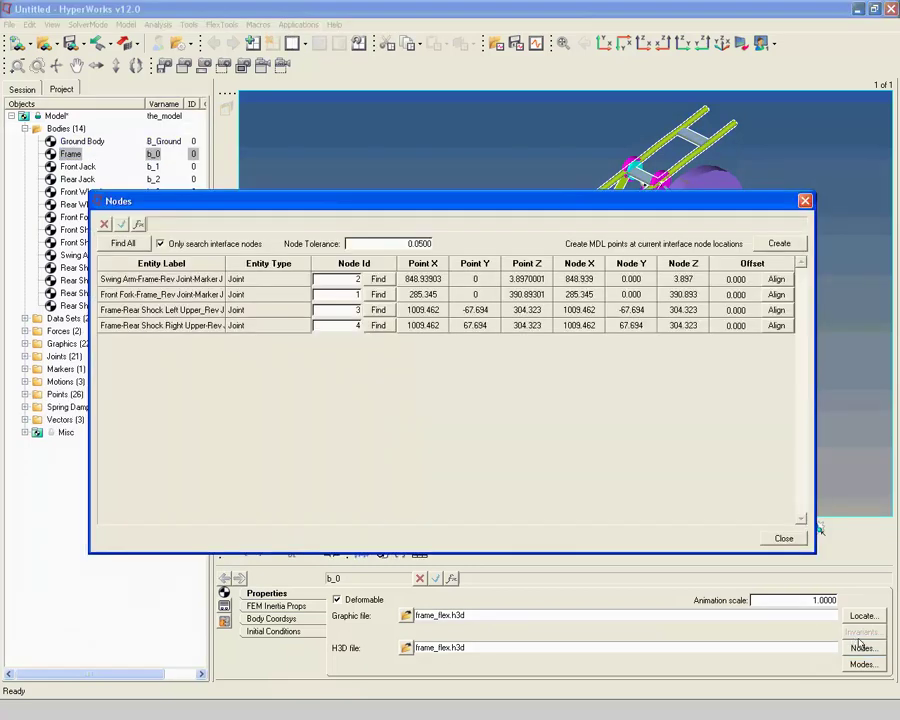
- Close the Frame's interface node list to return to the motorcycle model
left_click(784, 539)
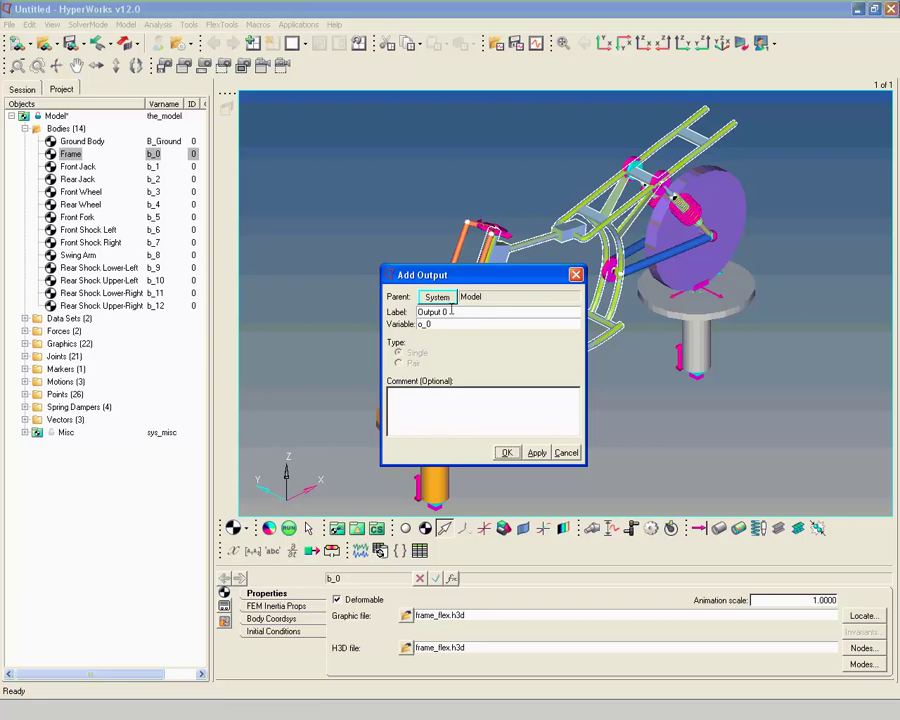
- Create a new output labelled 'Force' with variable o_0
left_click_drag(451, 311, 383, 313)
type("Force")
key("Return")
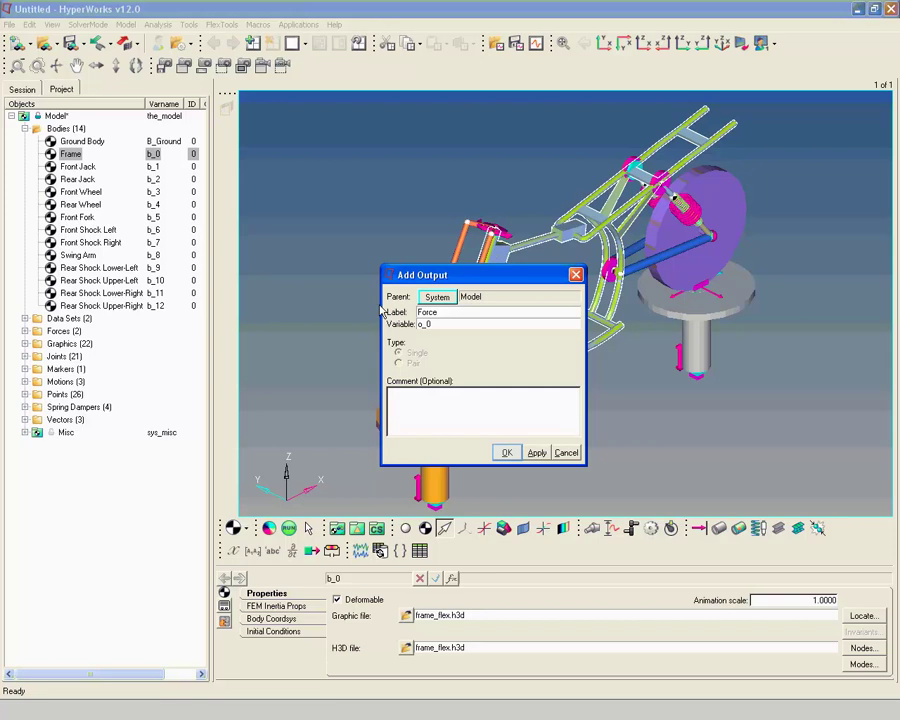
left_click(508, 452)
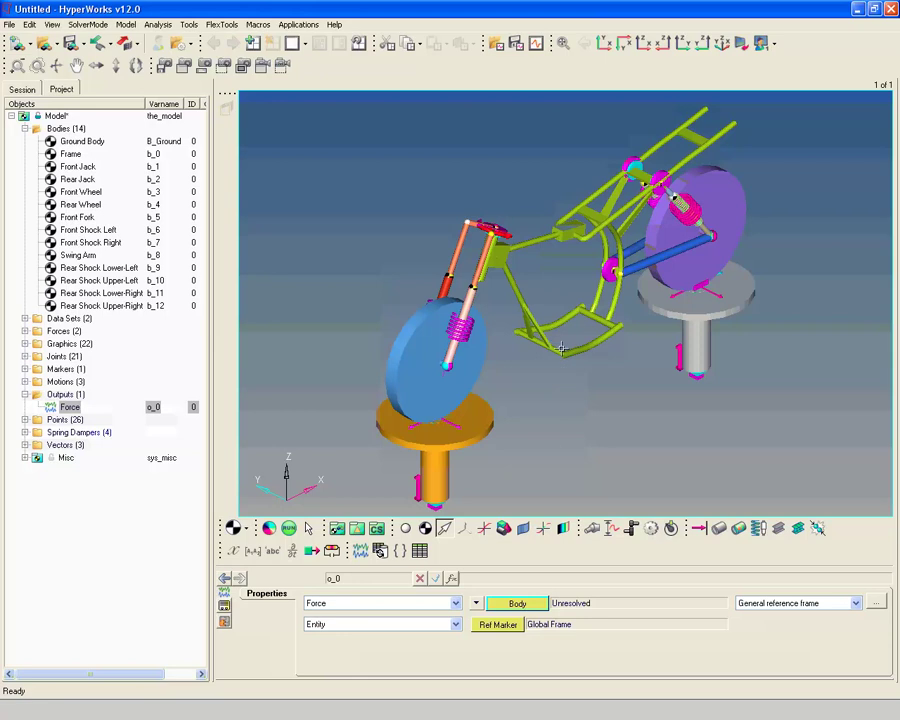
- Assign the Frame body to the Force output
left_click(517, 603)
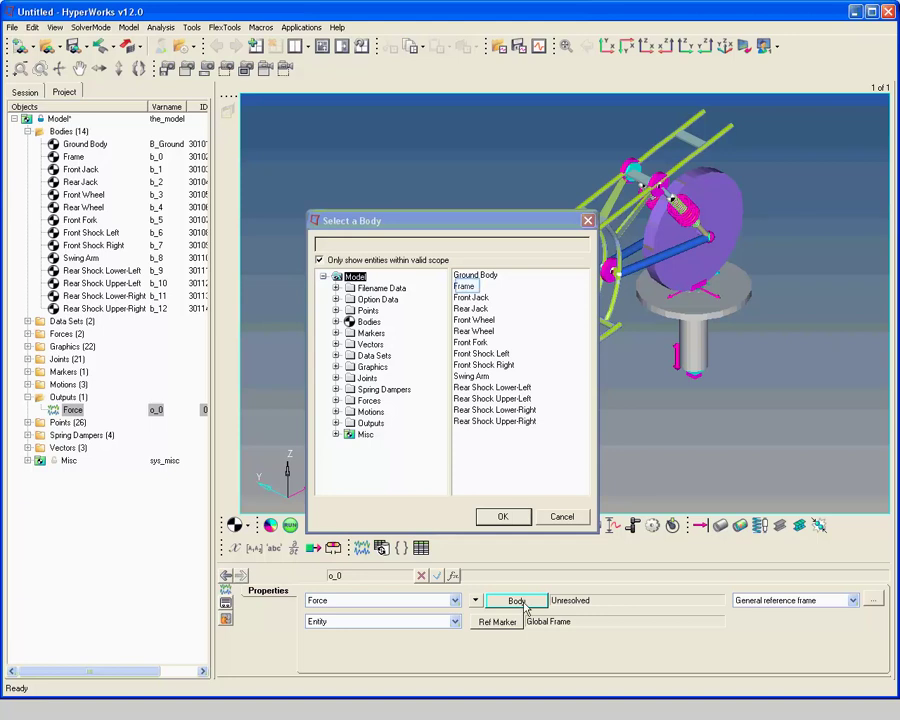
left_click(466, 287)
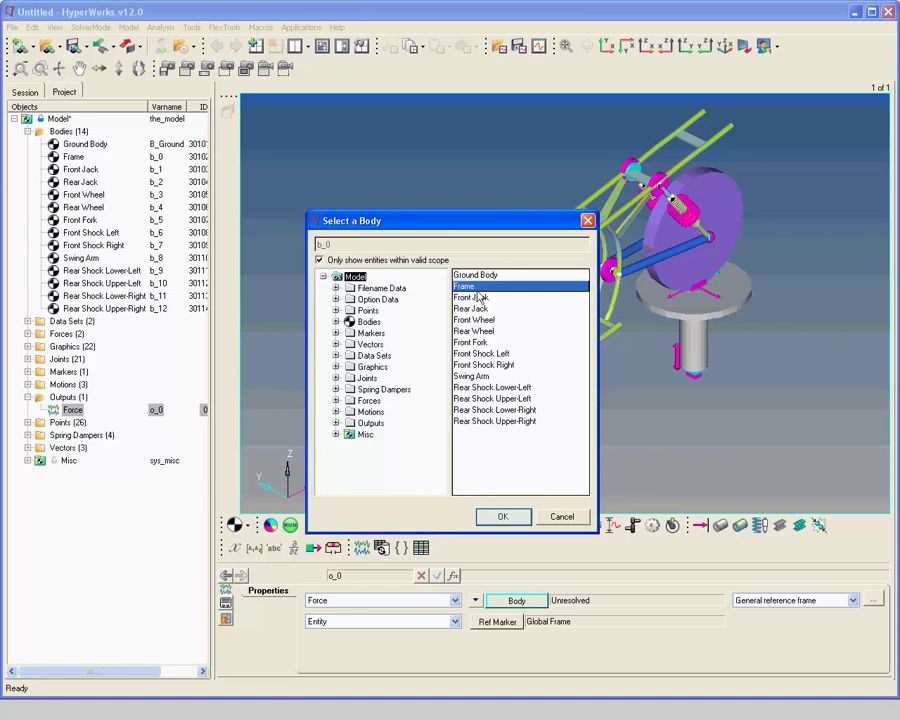
left_click(502, 515)
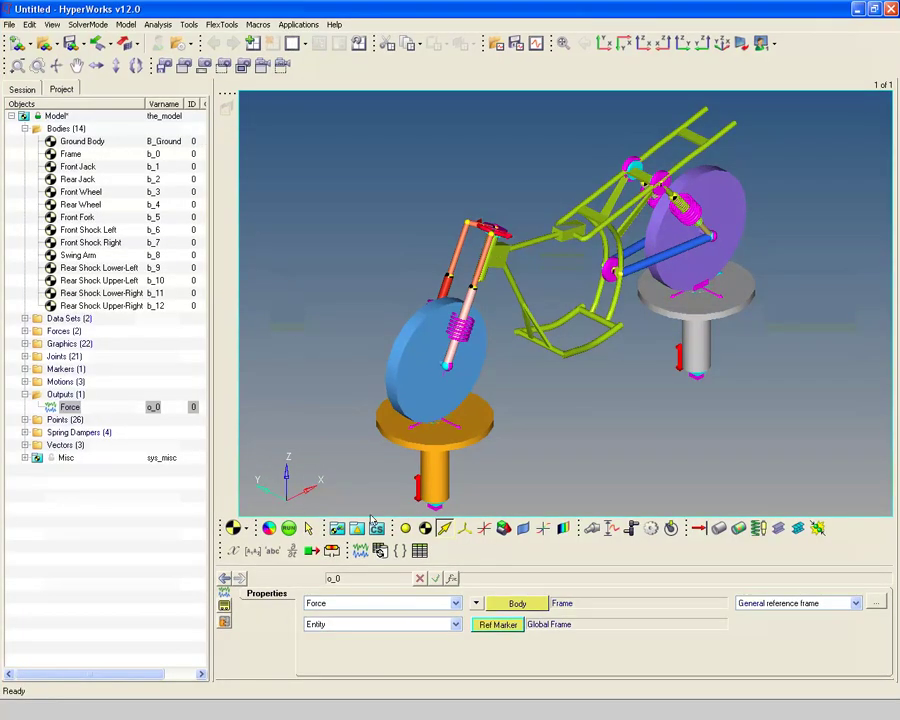
- Save the model as Motorcycle_analysis.xml, check it, and launch the MotionSolve run
left_click(288, 527)
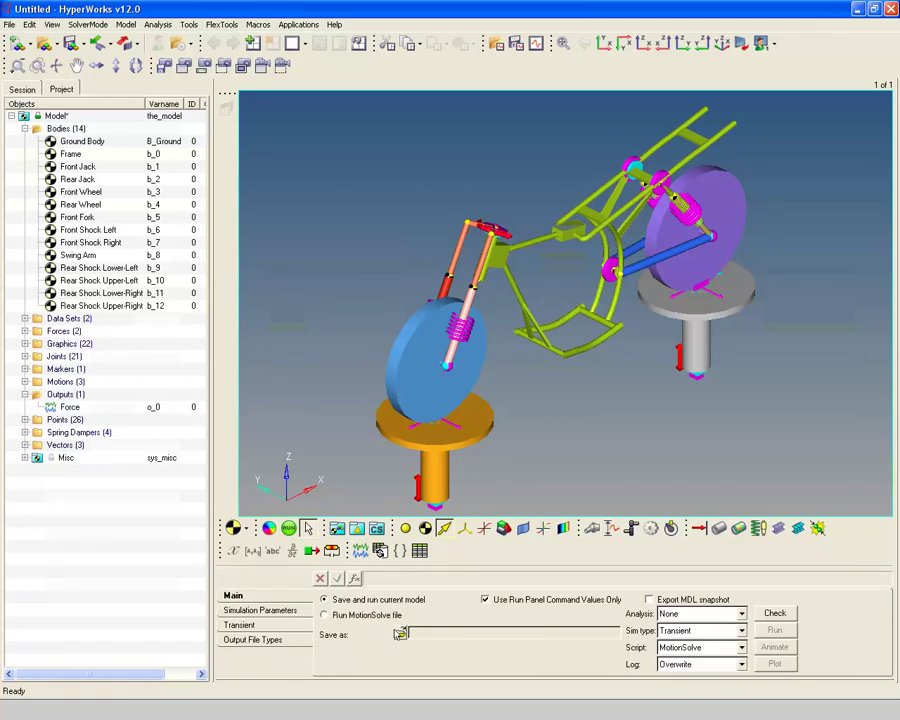
left_click(400, 633)
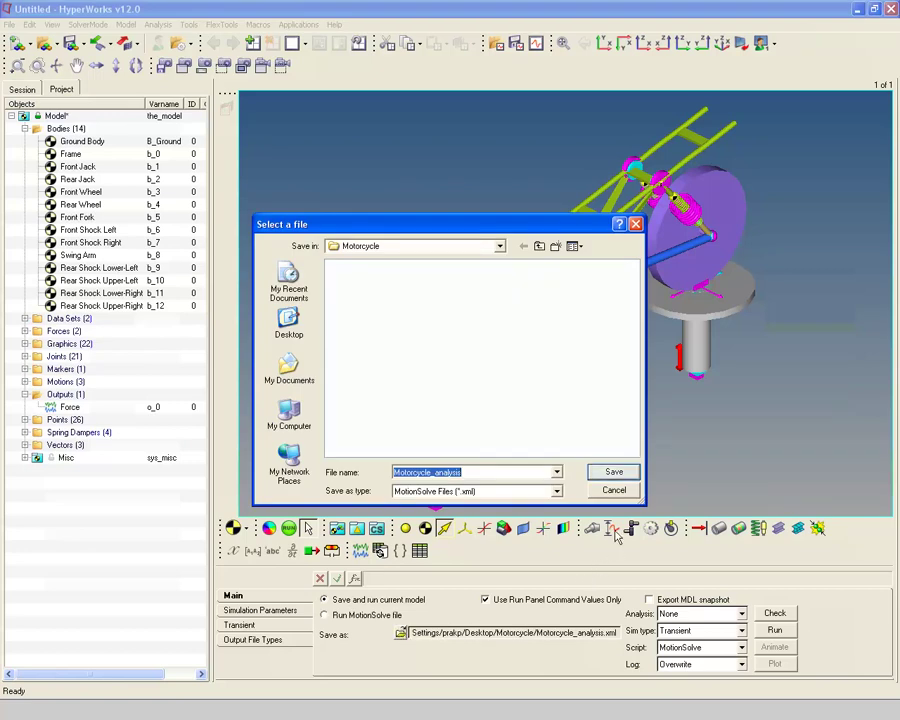
left_click(614, 472)
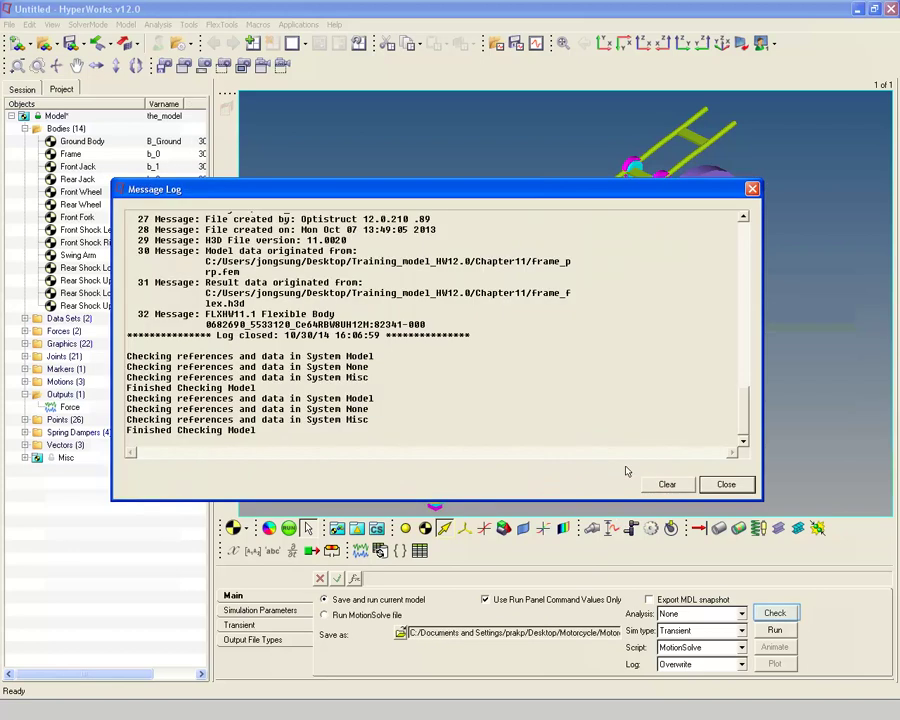
left_click(775, 614)
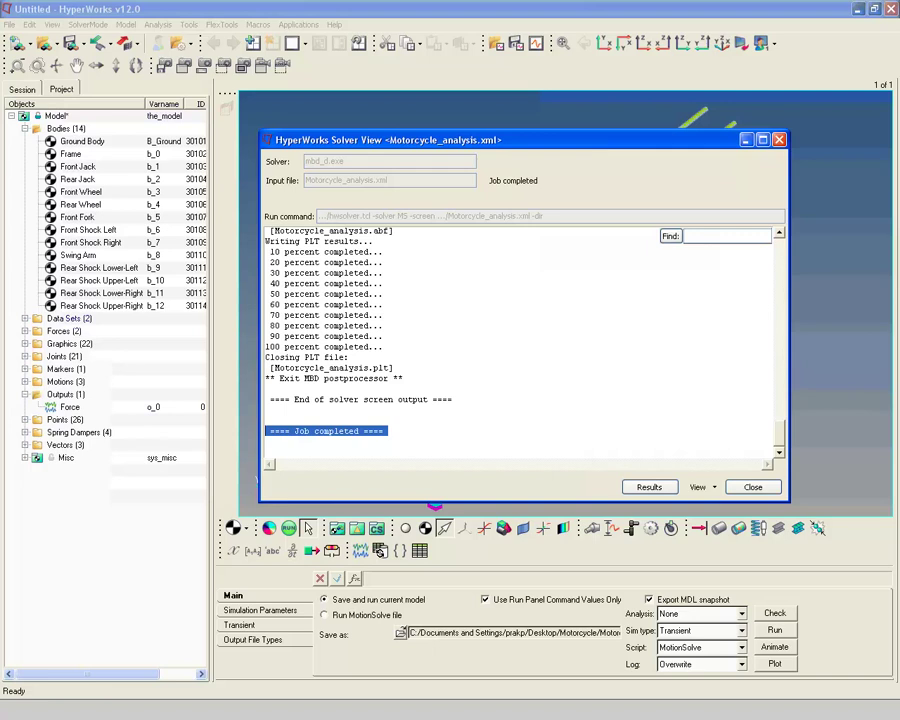
- Scroll up through the solver log of the completed Motorcycle_analysis run
scroll(337, 398, "up", 3)
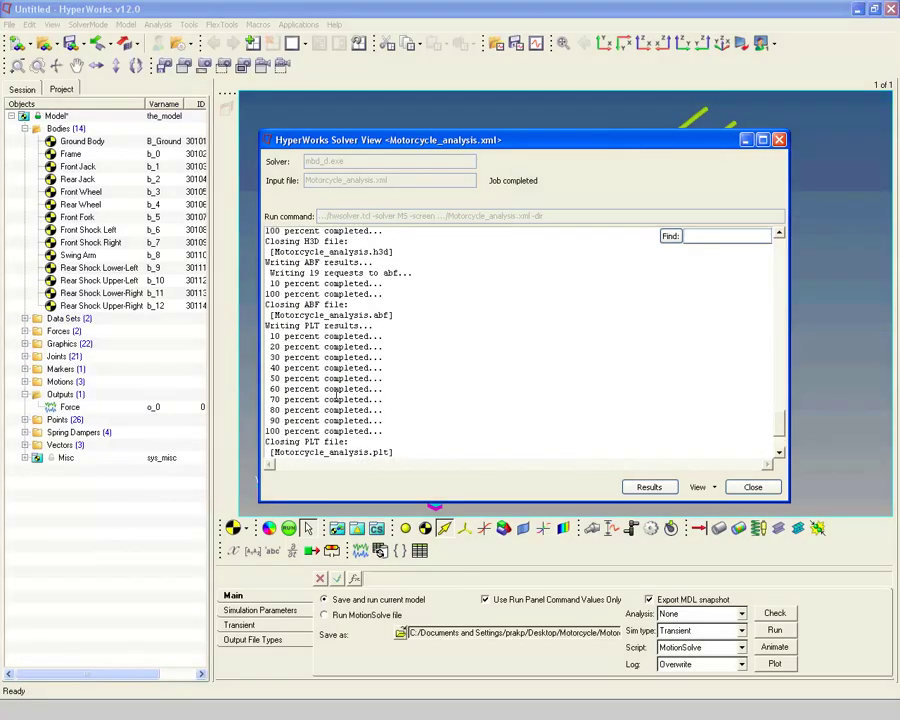
scroll(337, 397, "up", 8)
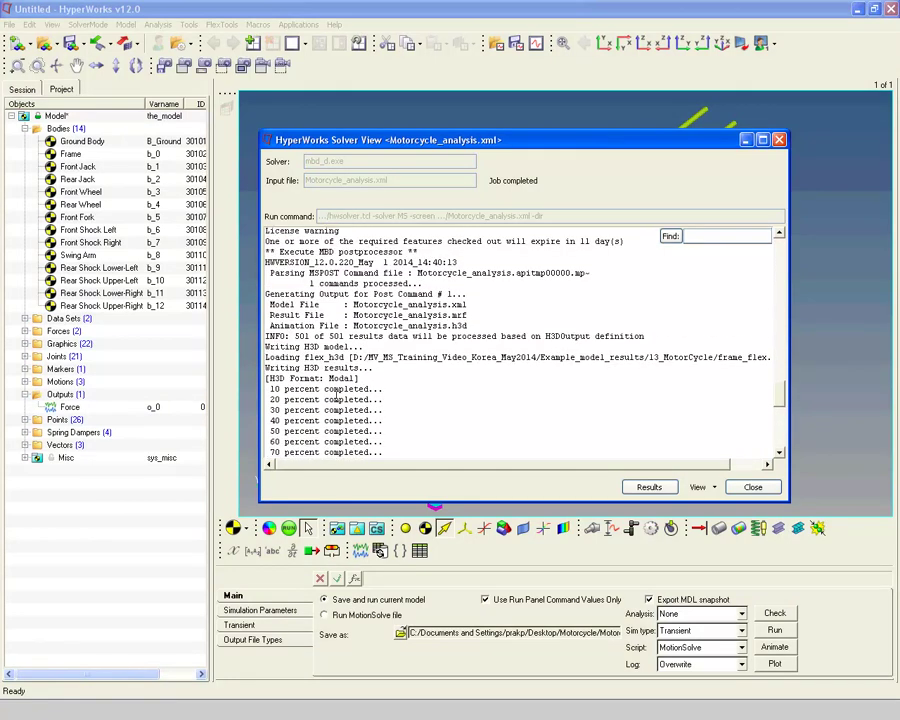
scroll(330, 398, "up", 1)
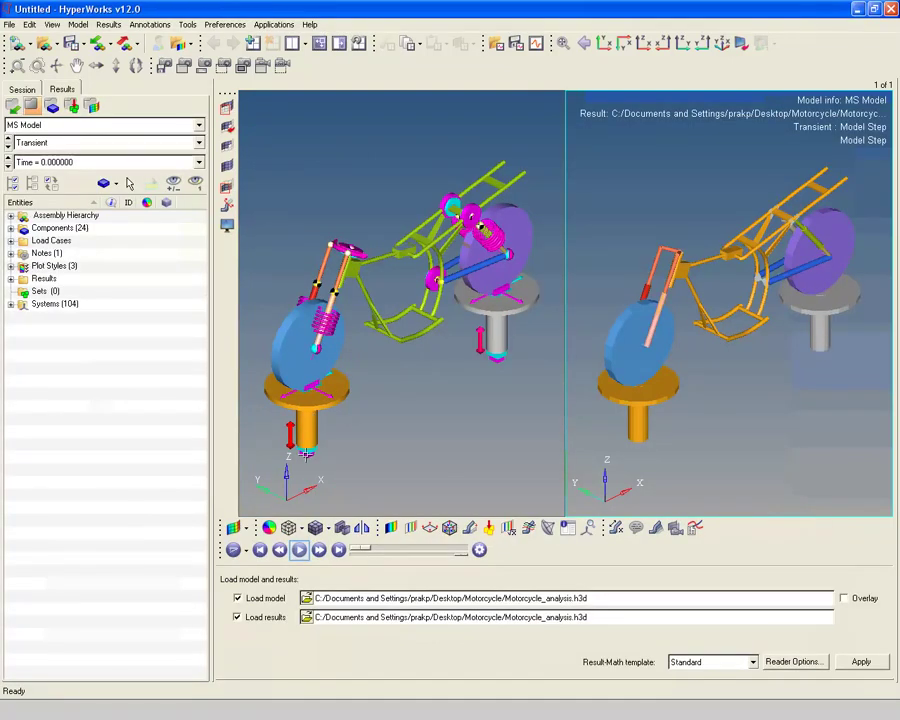
- Play the results animation and contour the frame by Displacement Mag
left_click(299, 550)
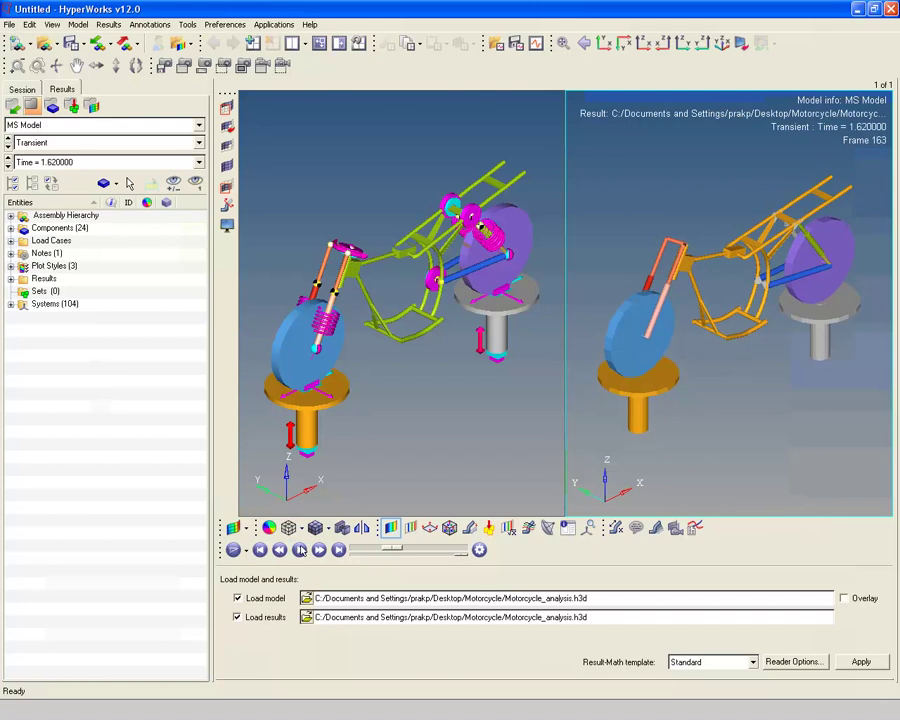
left_click(391, 528)
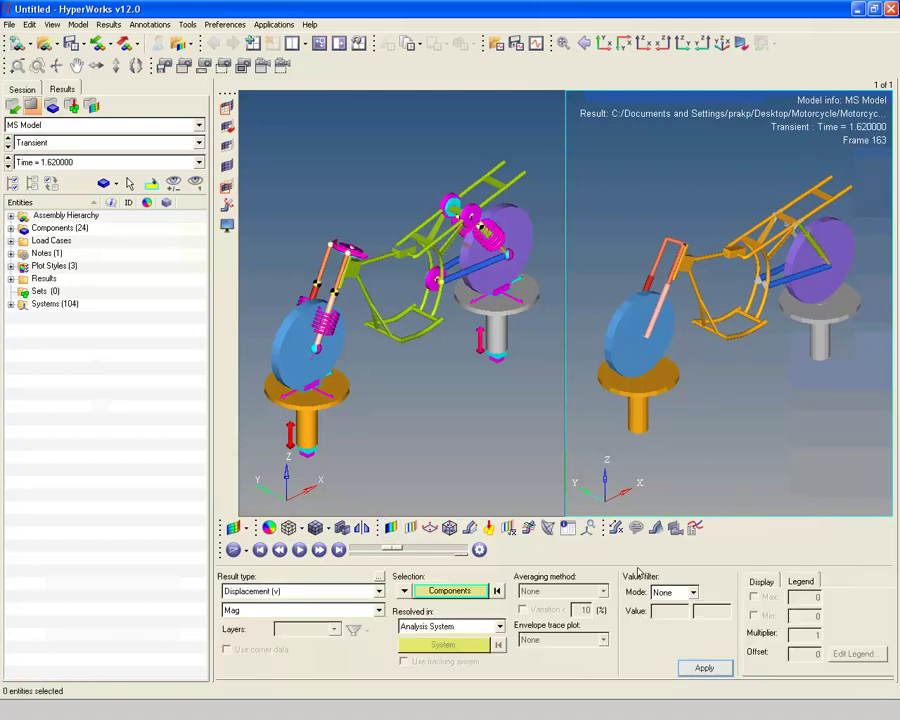
left_click(712, 668)
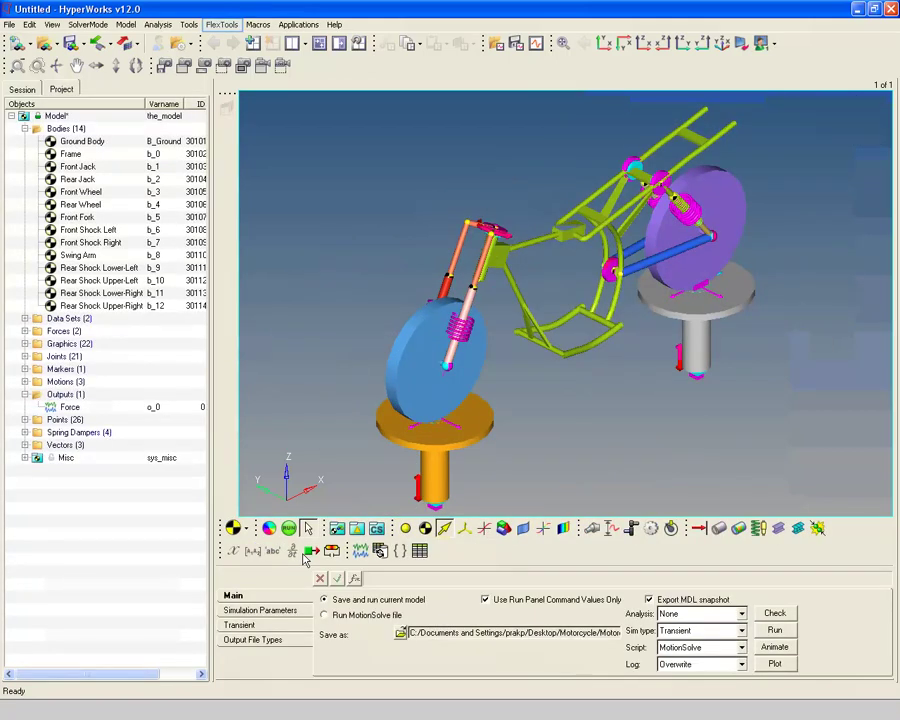
- Start FlexTools > Load Export and select Motorcycle_analysis.meta from the Motorcycle folder
left_click(224, 25)
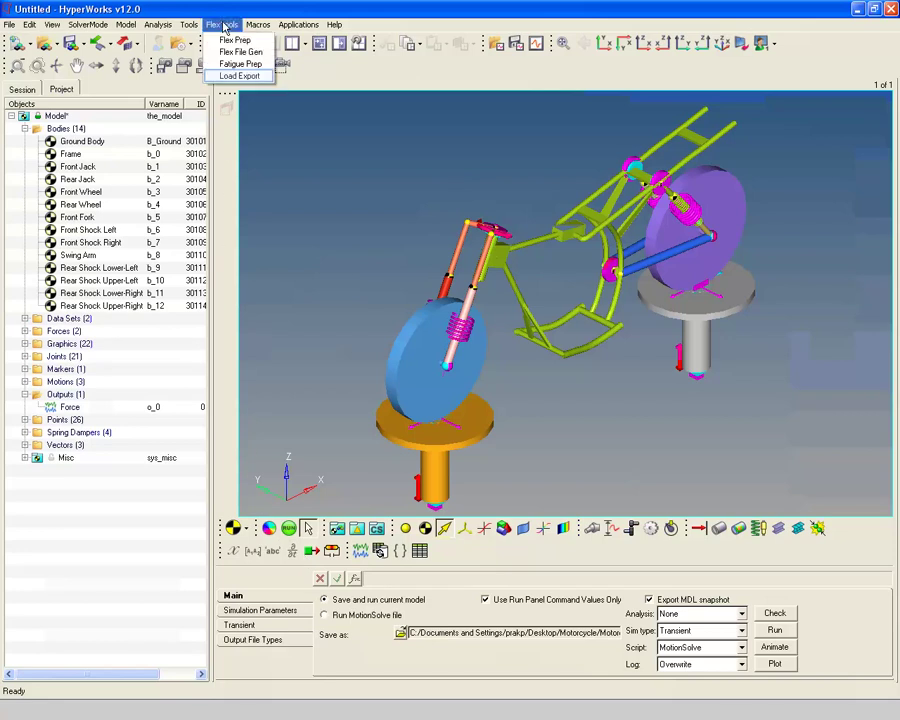
left_click(224, 75)
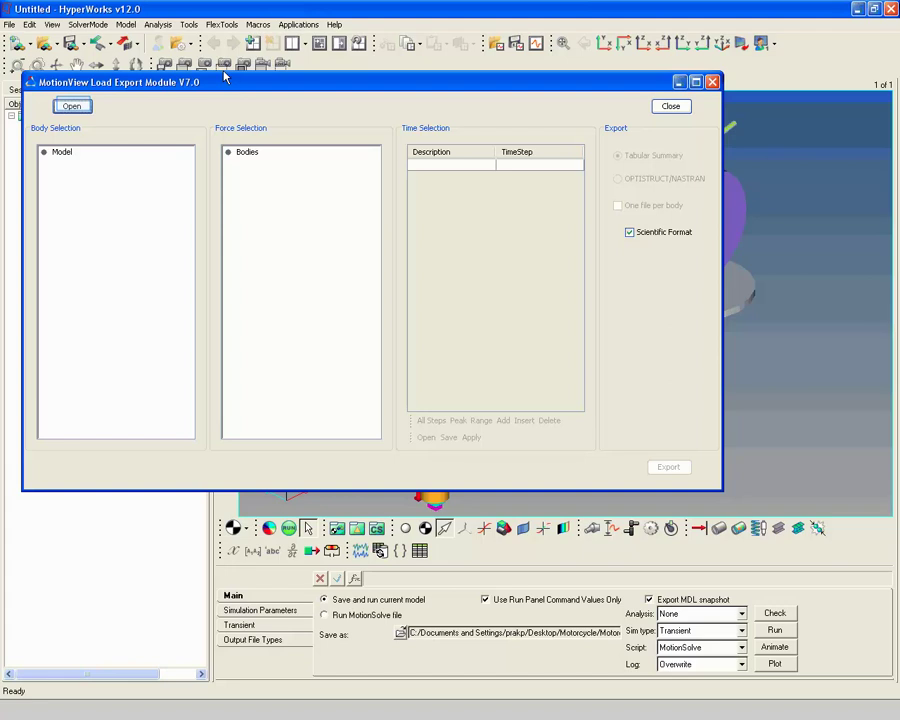
left_click(67, 108)
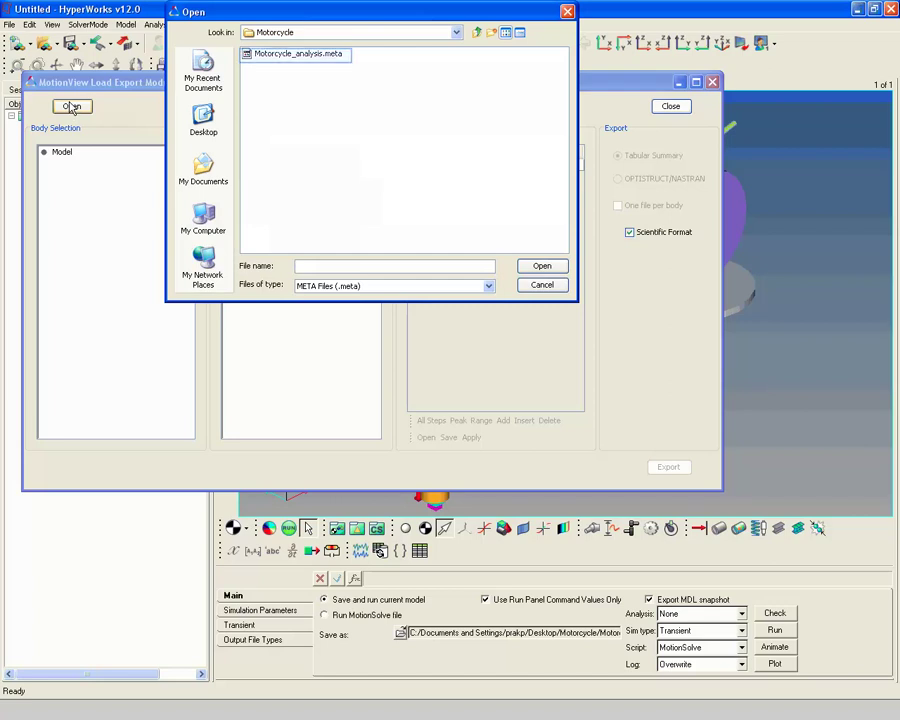
left_click(284, 60)
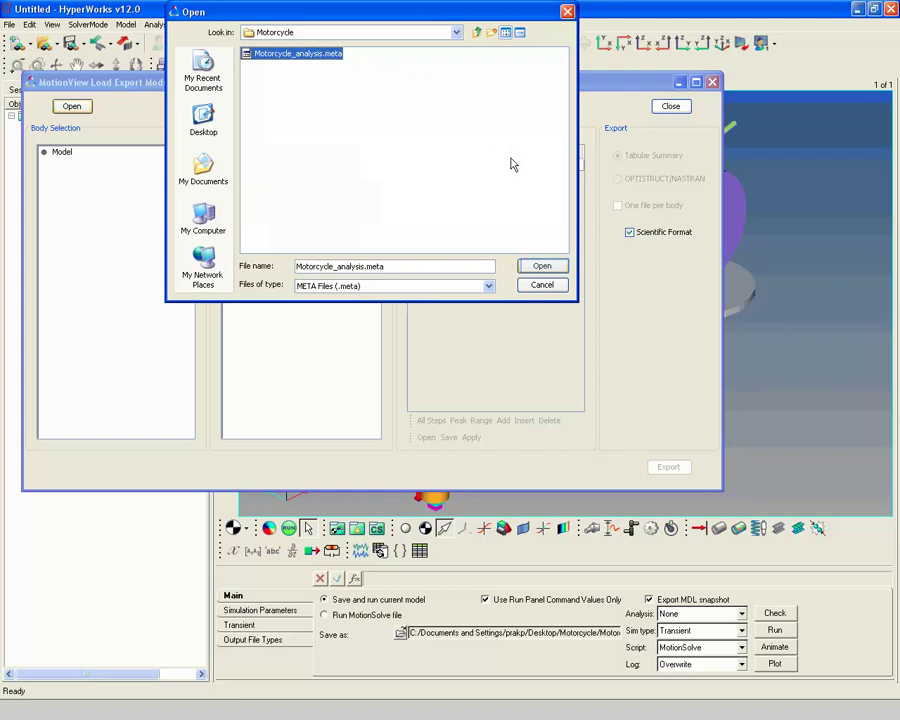
- Load Motorcycle_analysis.meta, select the Frame body, and list all time steps from 0.0
left_click(540, 265)
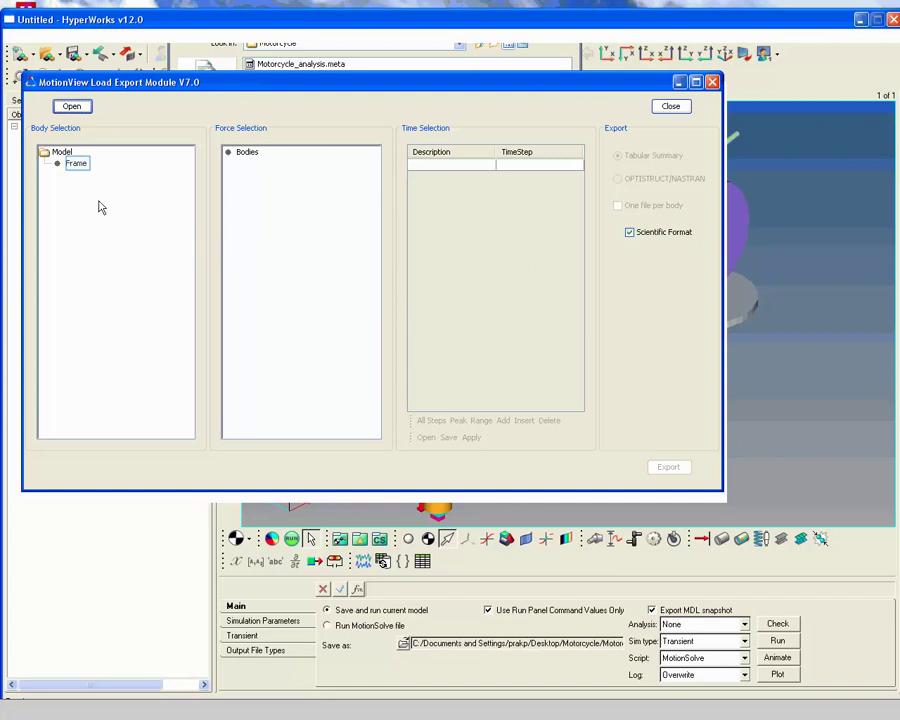
left_click(78, 166)
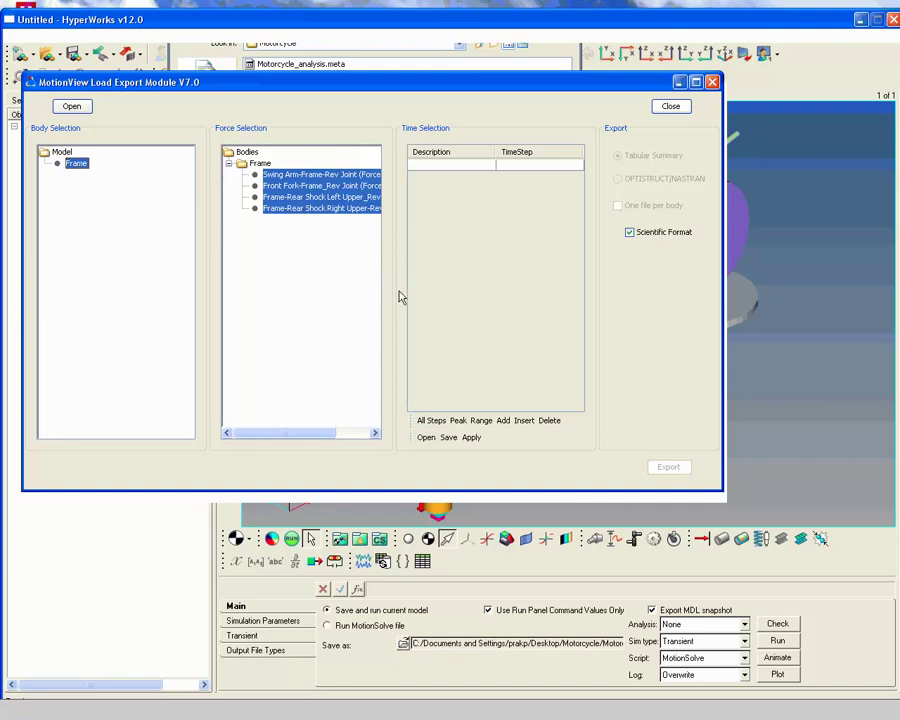
left_click(432, 421)
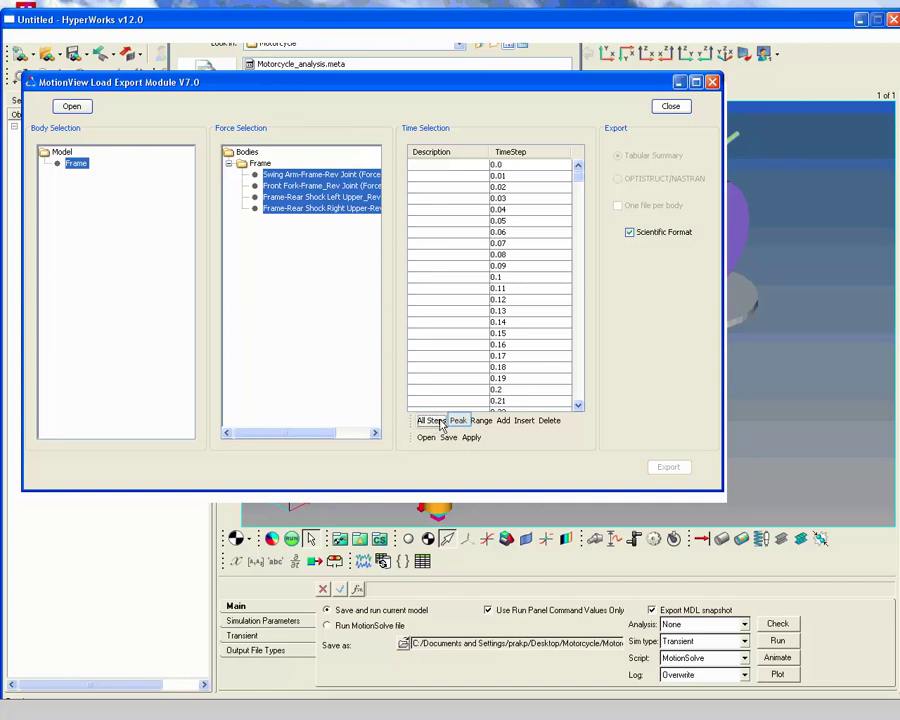
- Include Fmag-Max peaks for all four joint forces, keeping time steps 0.01 and 3.87
left_click(459, 421)
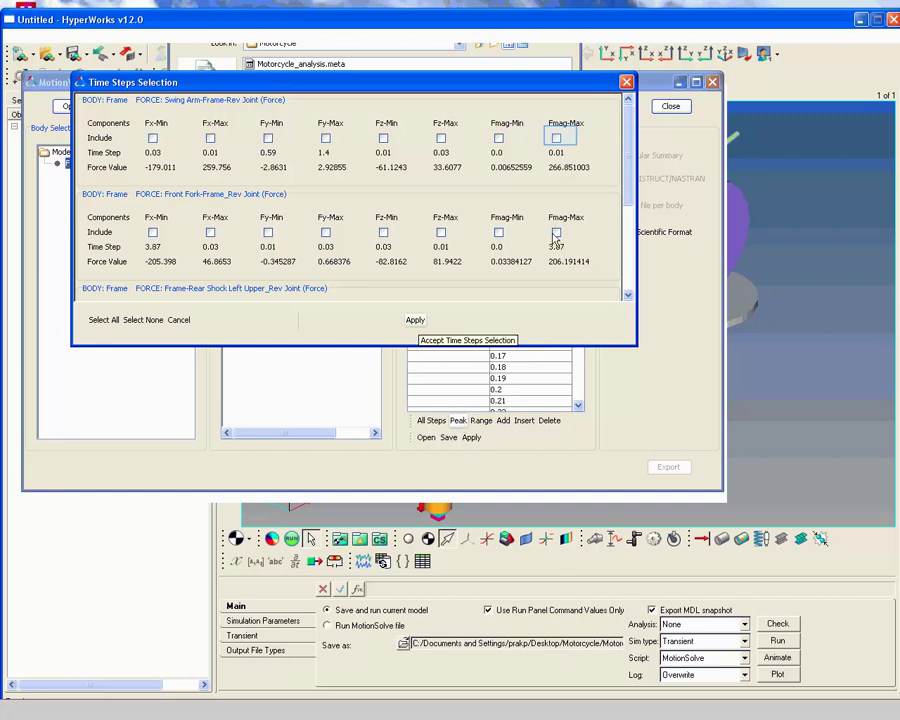
key("Tab")
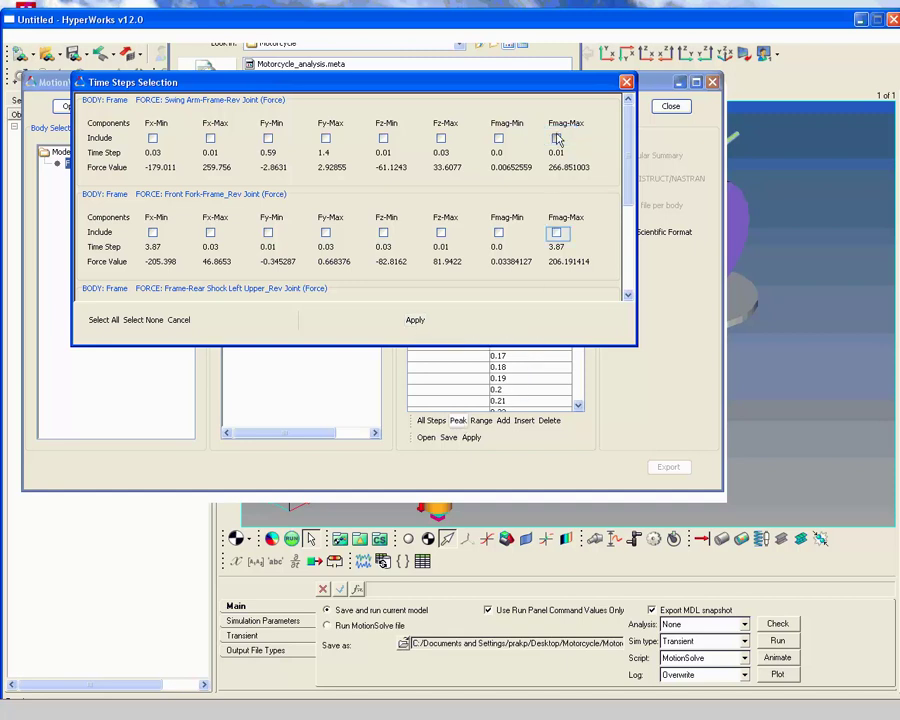
left_click(556, 138)
left_click(557, 233)
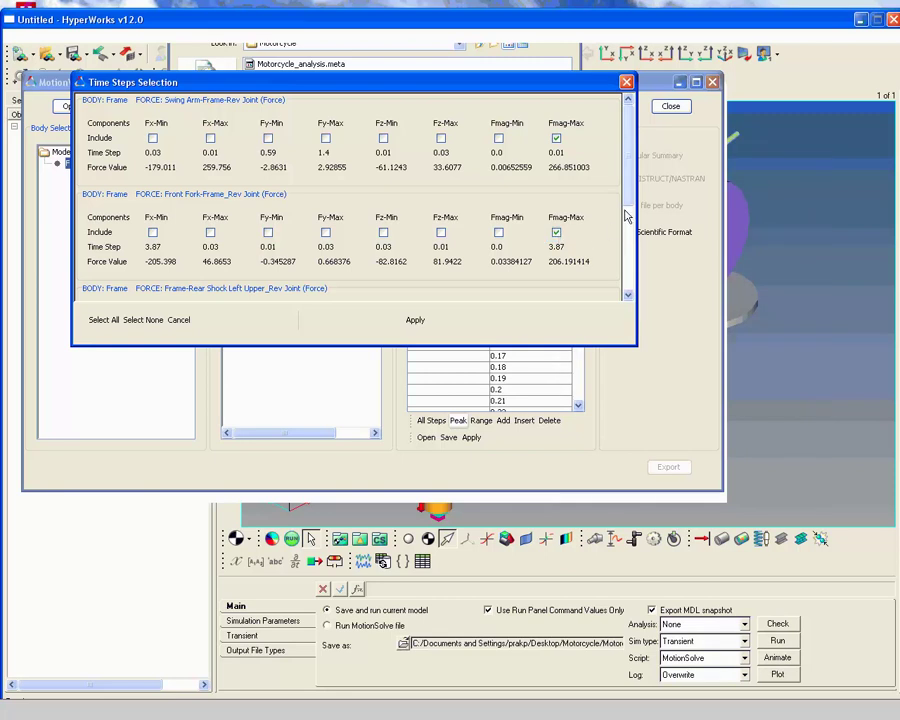
left_click_drag(630, 207, 630, 259)
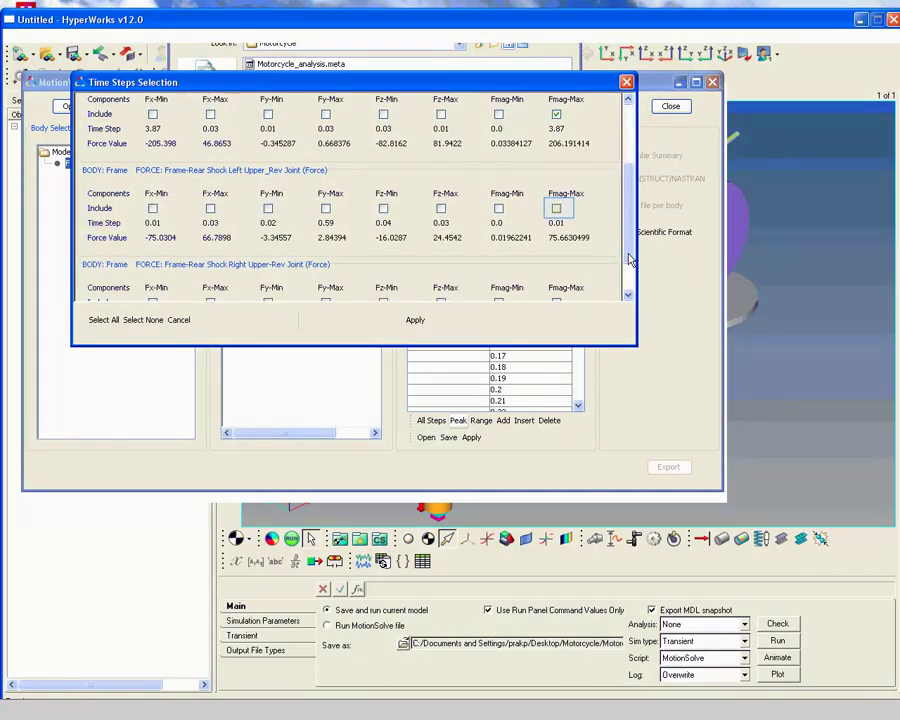
left_click(557, 209)
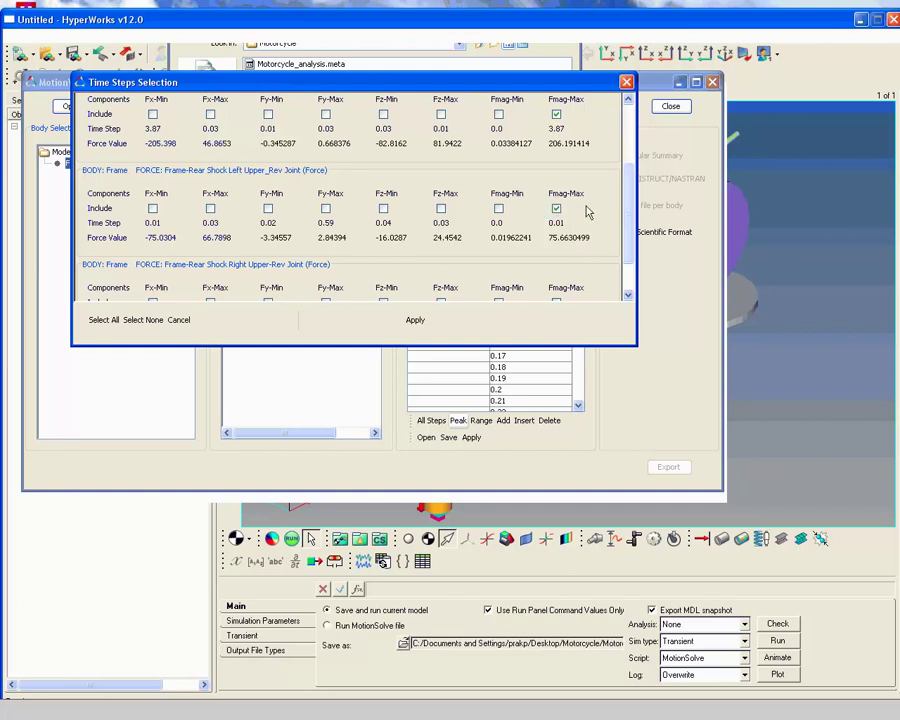
left_click_drag(630, 226, 628, 255)
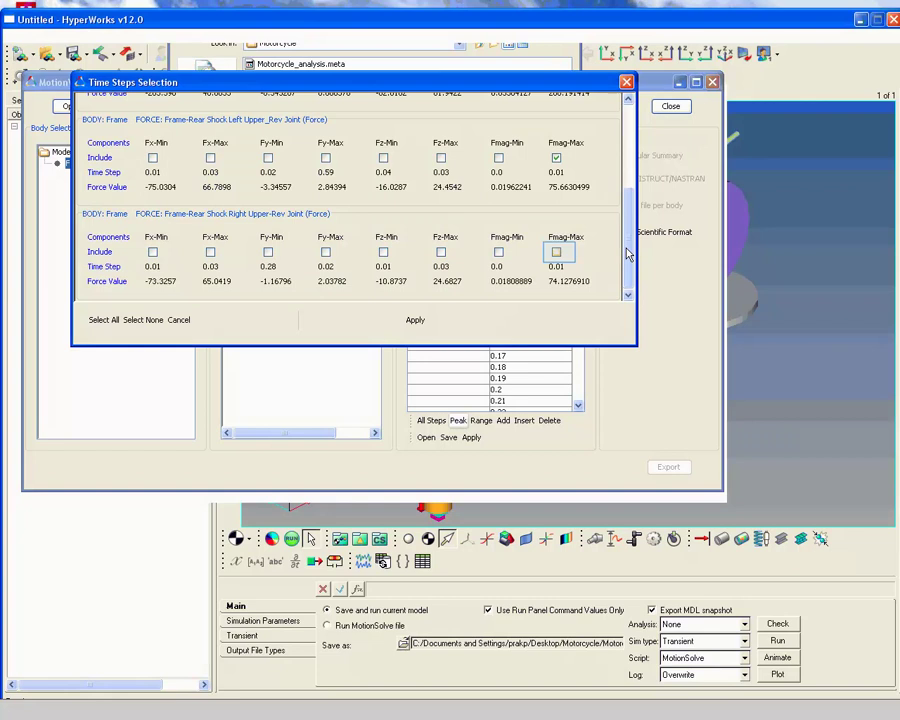
left_click(557, 253)
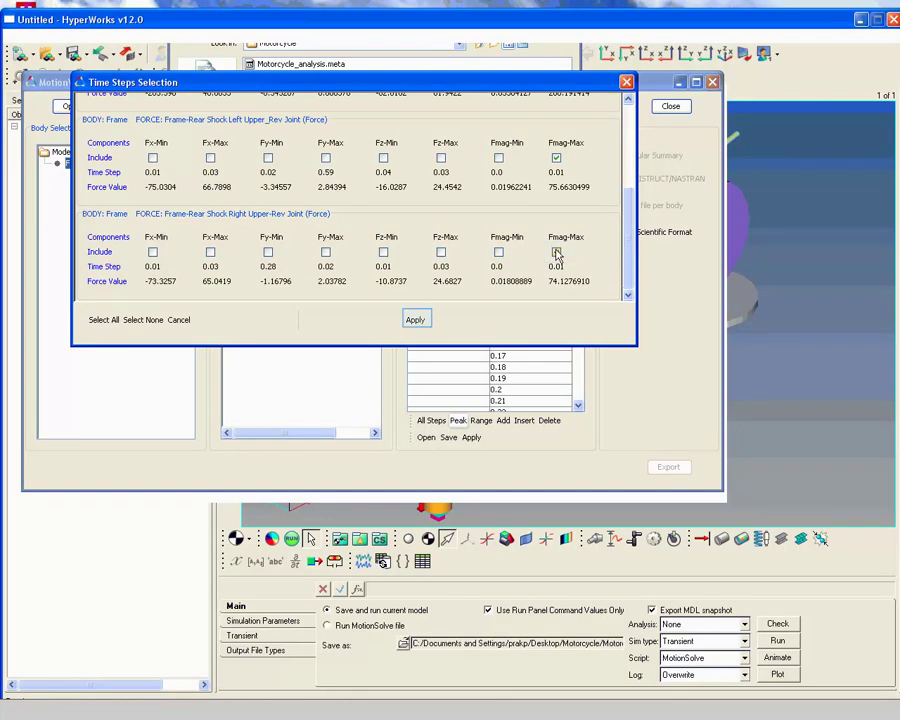
left_click(417, 318)
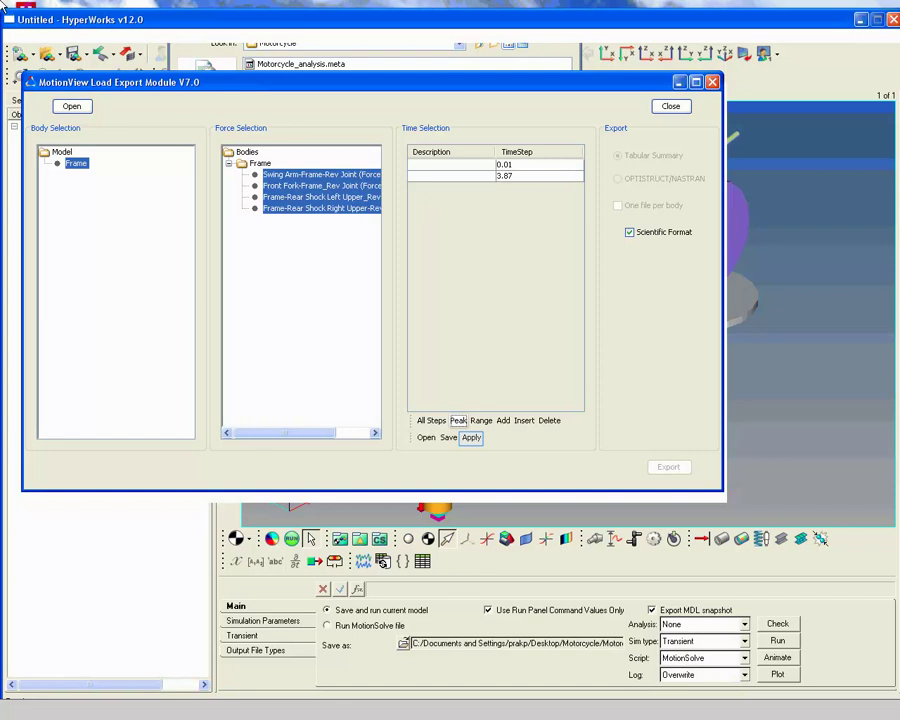
- Apply the time selection and set OPTISTRUCT/NASTRAN export with grid IDs auto-numbered from 1000
left_click(468, 440)
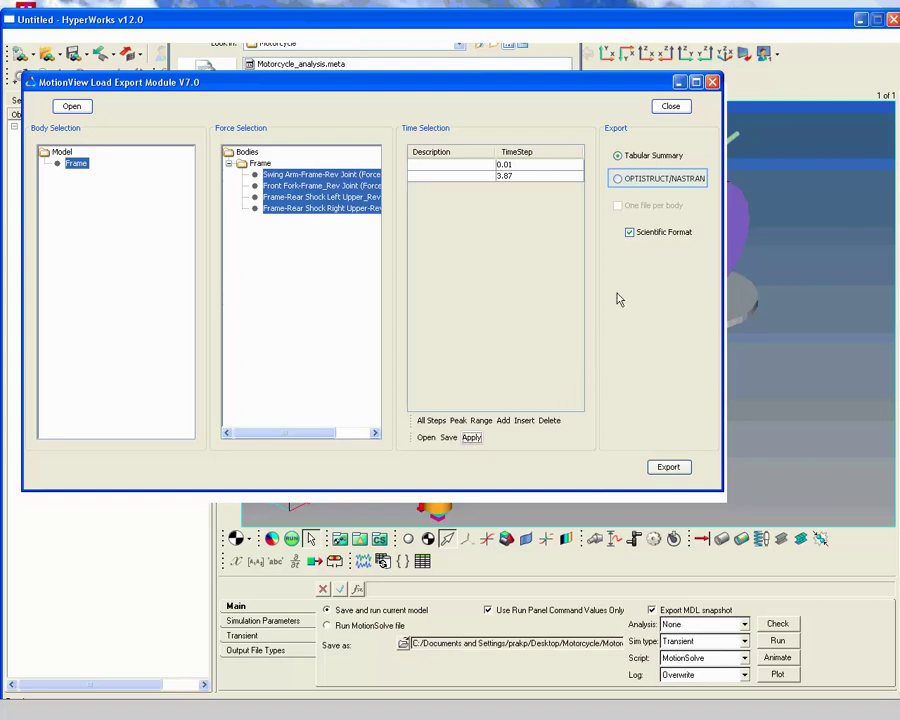
left_click(619, 179)
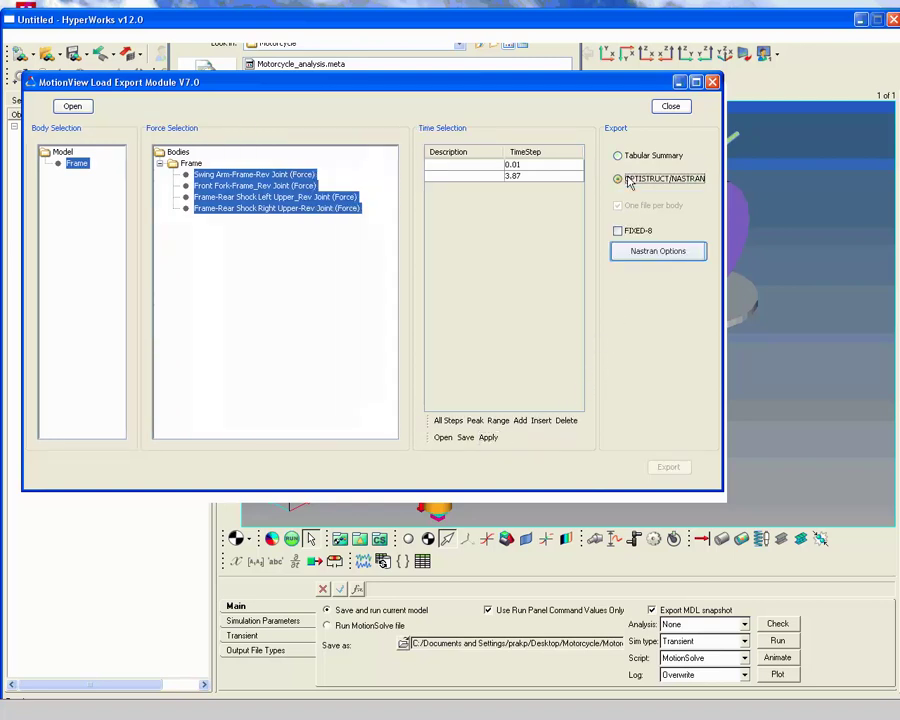
left_click(655, 259)
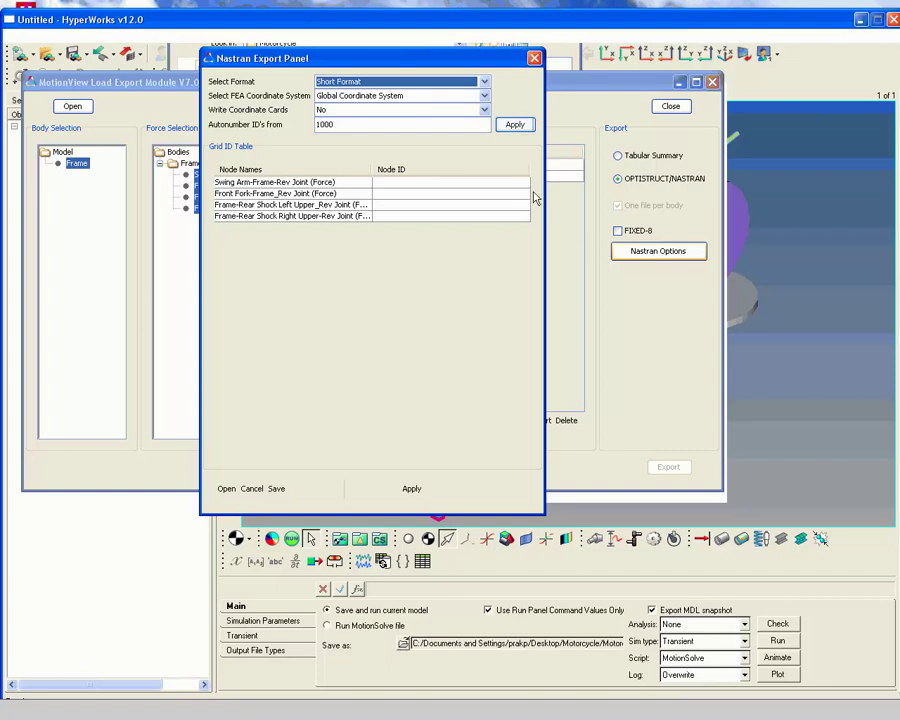
left_click(516, 126)
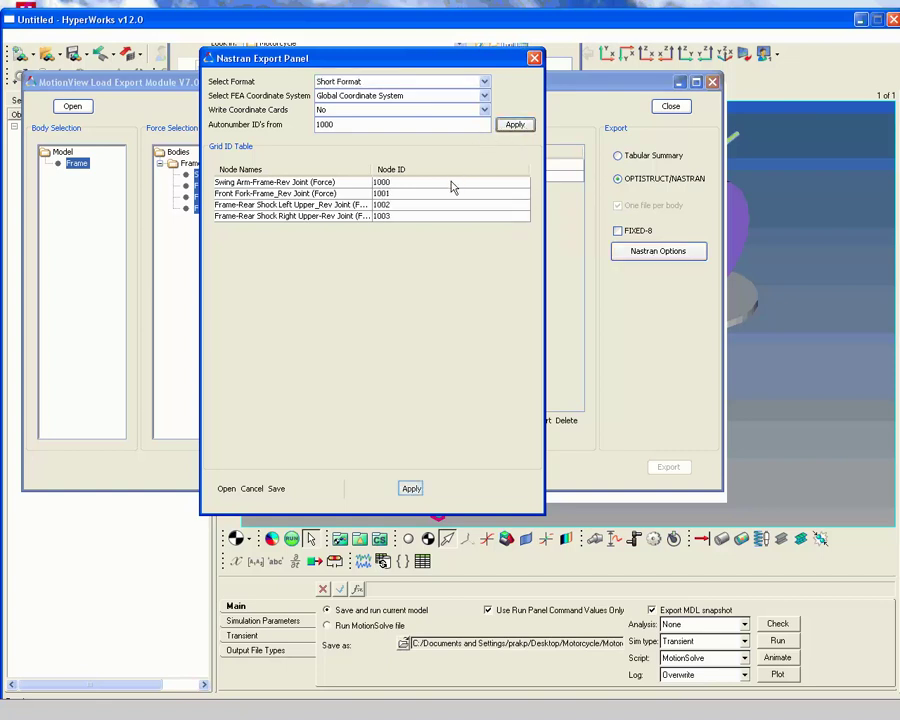
left_click(411, 488)
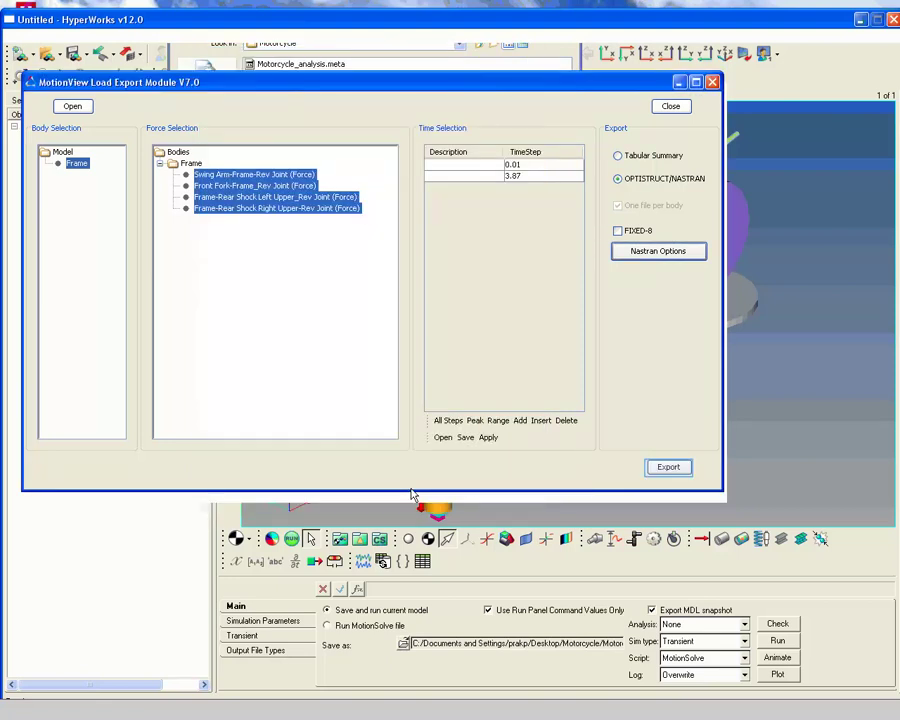
- Export the joint loads as Nastran bulk data file Load_Export.dat
left_click(672, 470)
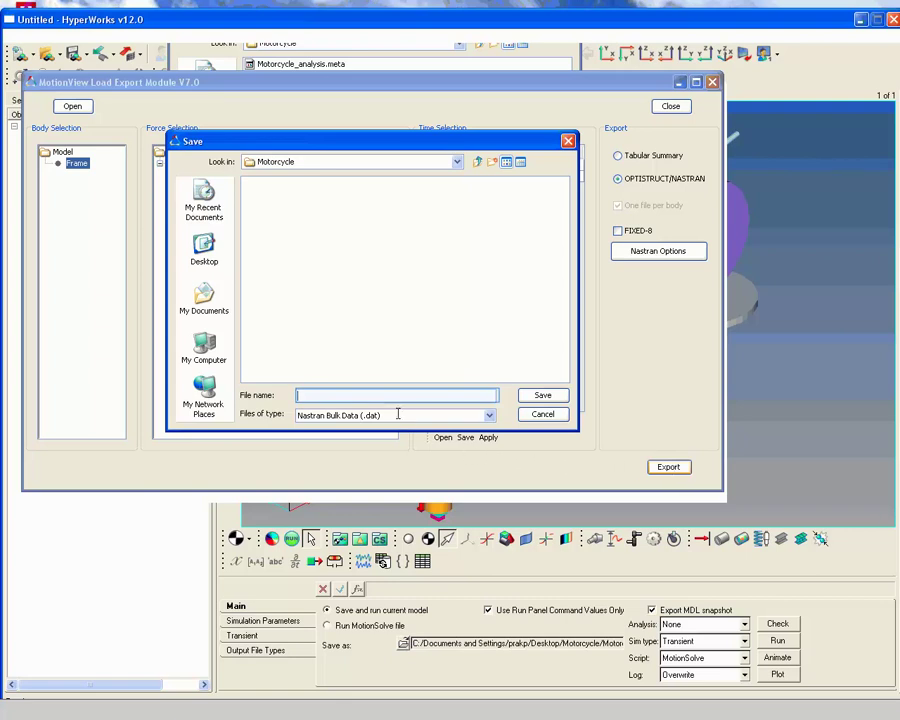
type("Load_Export")
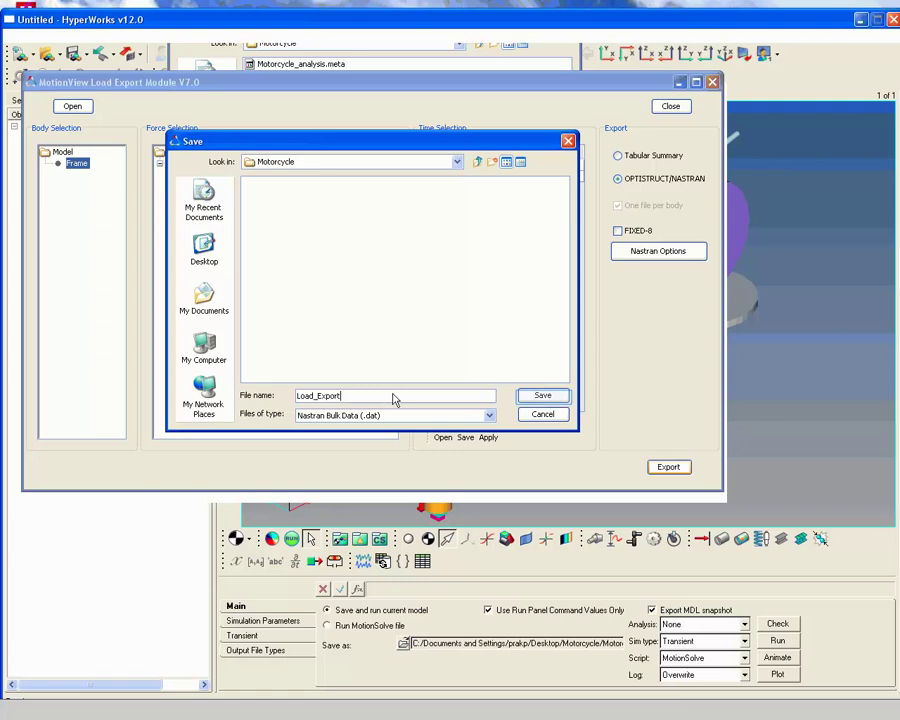
left_click(542, 396)
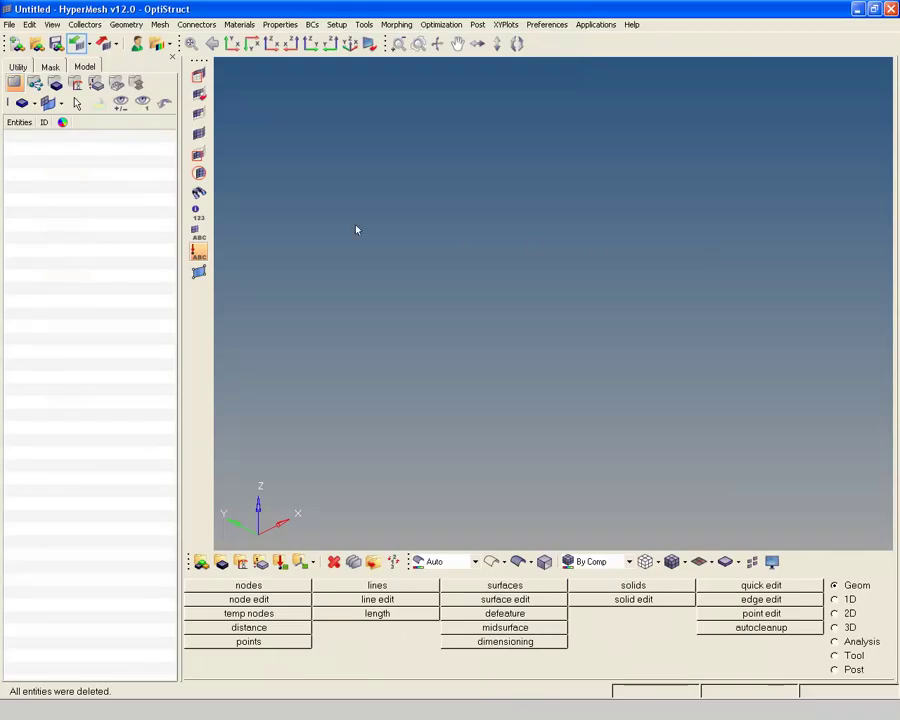
- Import the frame_prp.fem solver deck as the motorcycle frame mesh
left_click(77, 45)
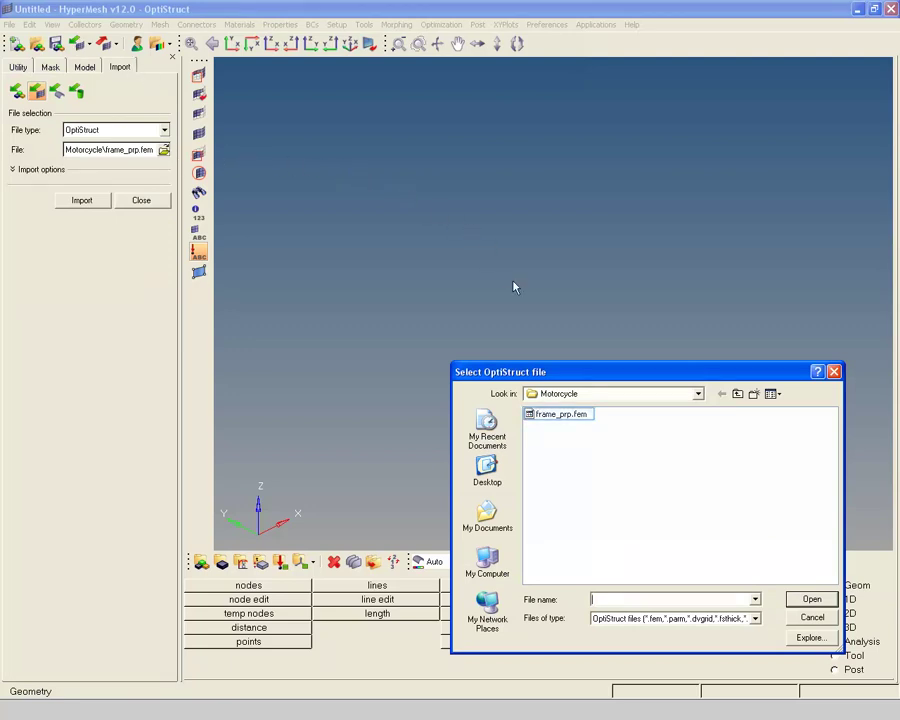
left_click(547, 414)
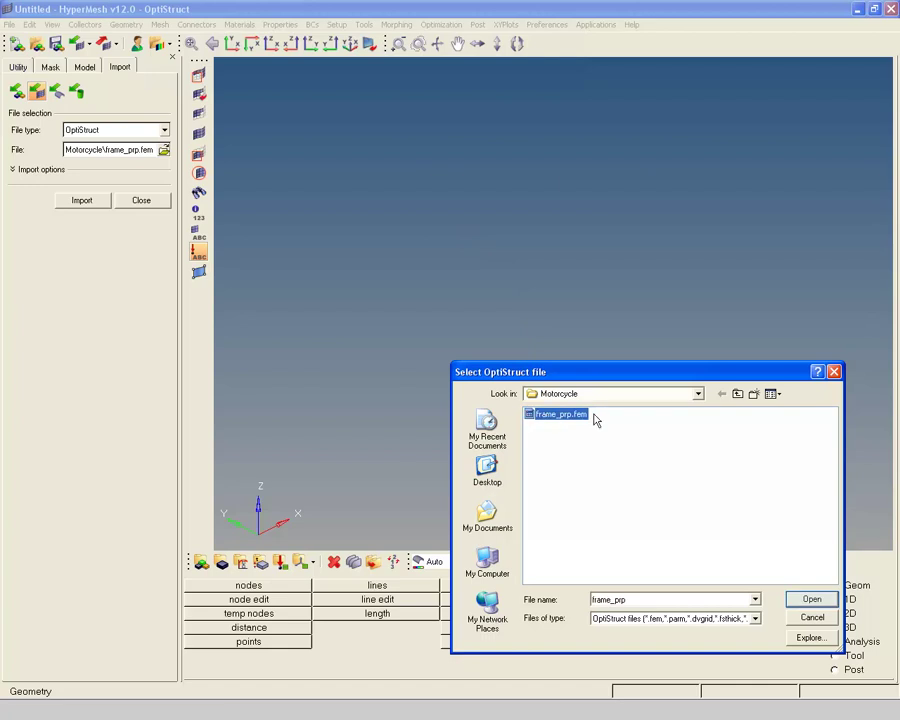
left_click(812, 599)
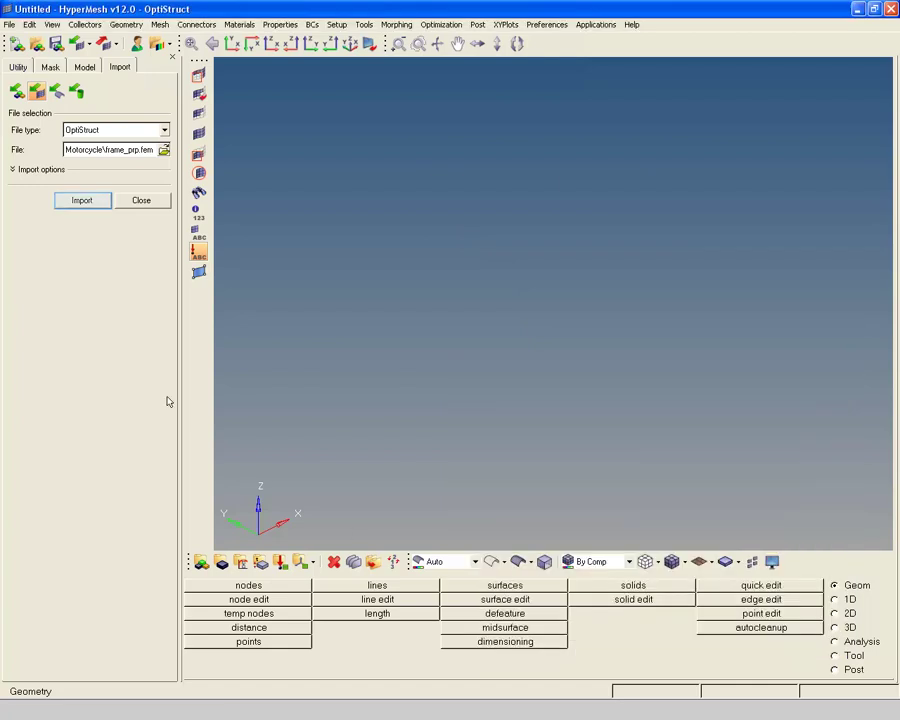
left_click(82, 200)
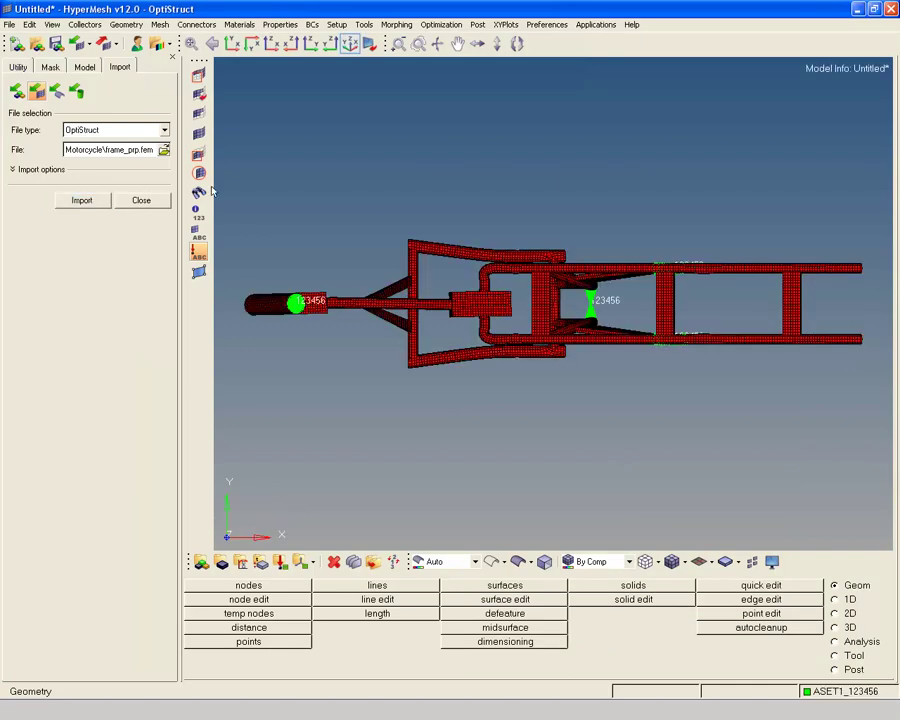
- Switch to isometric view and import Load_Export.dat, found with the All Files (*.*) filter
left_click(352, 44)
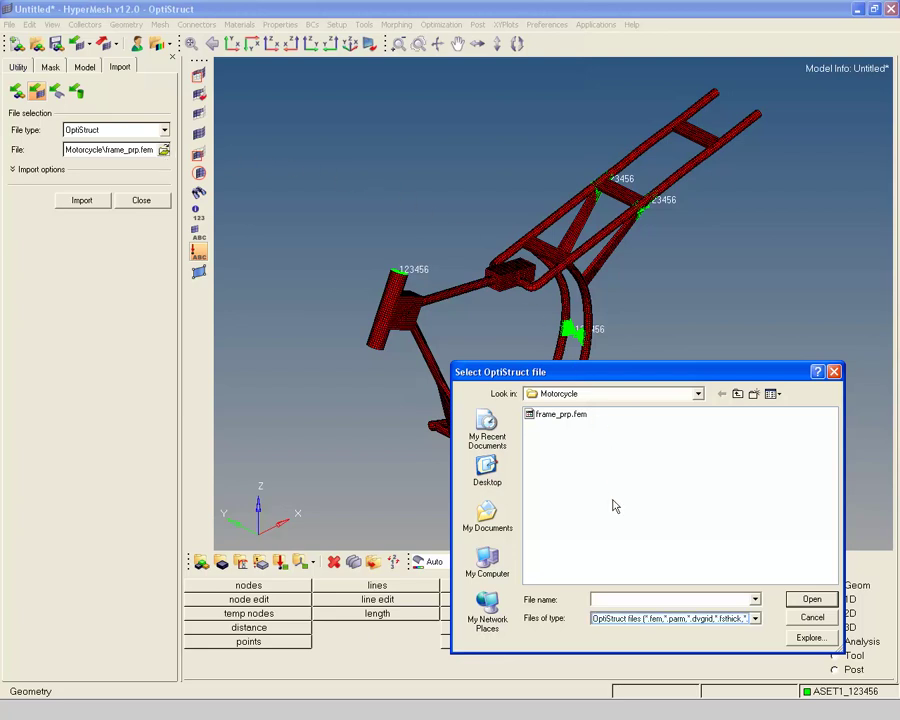
left_click(622, 619)
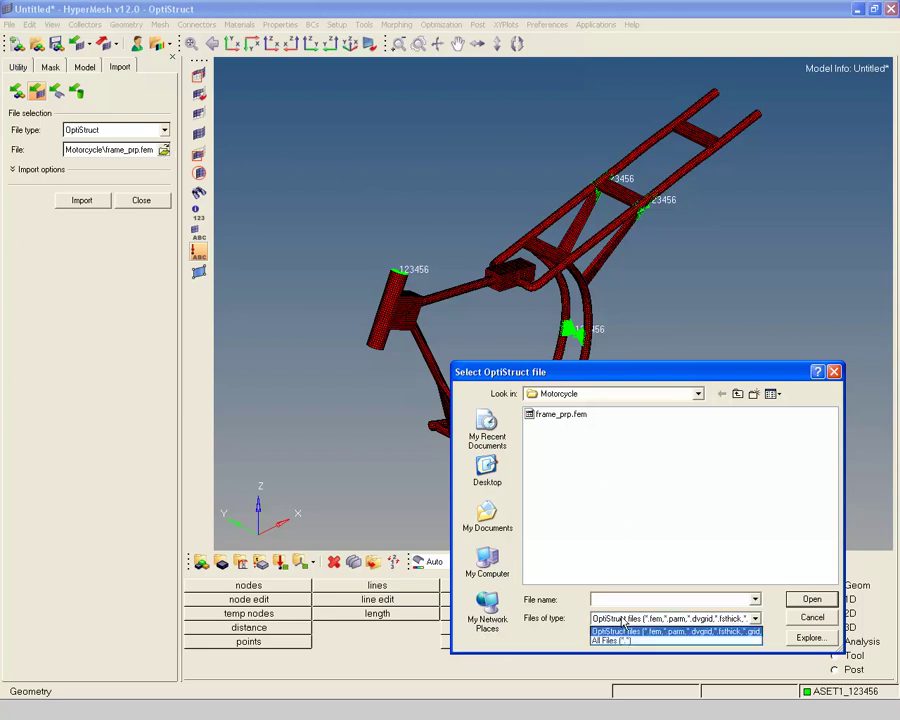
left_click(617, 641)
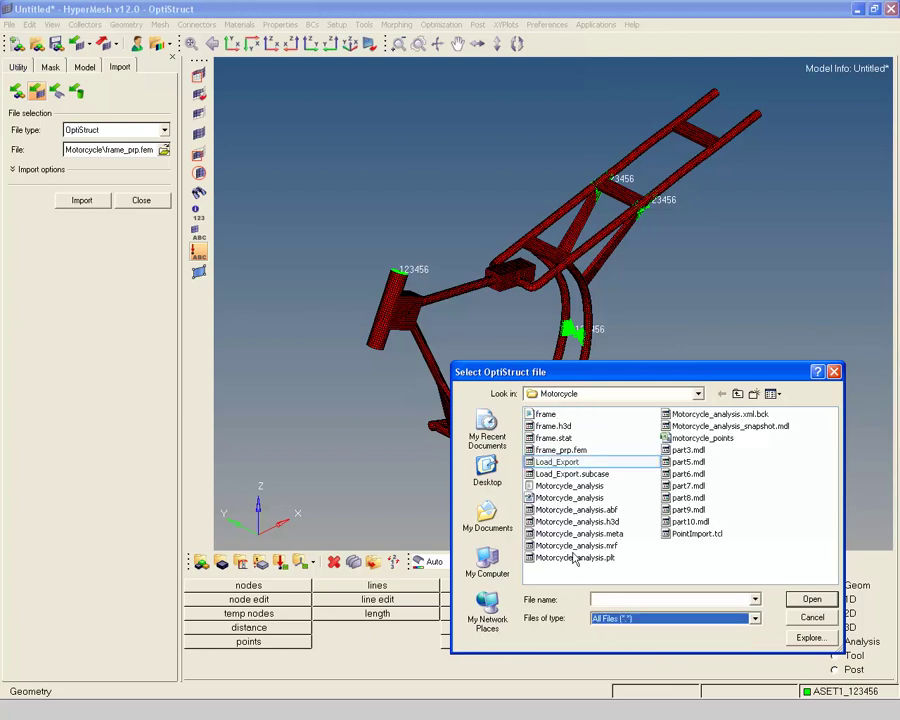
left_click(569, 463)
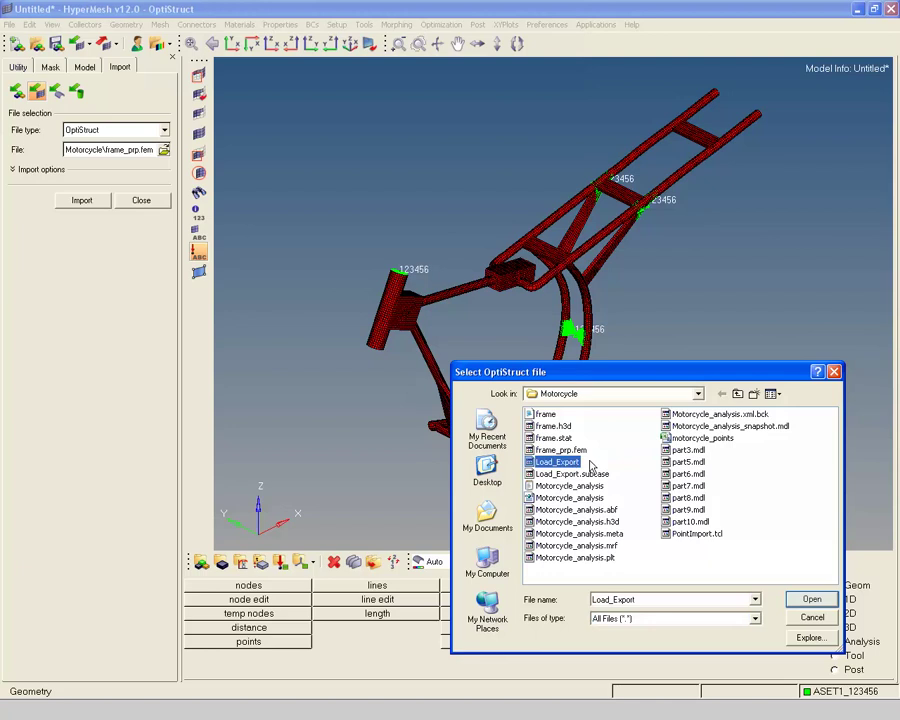
left_click(800, 600)
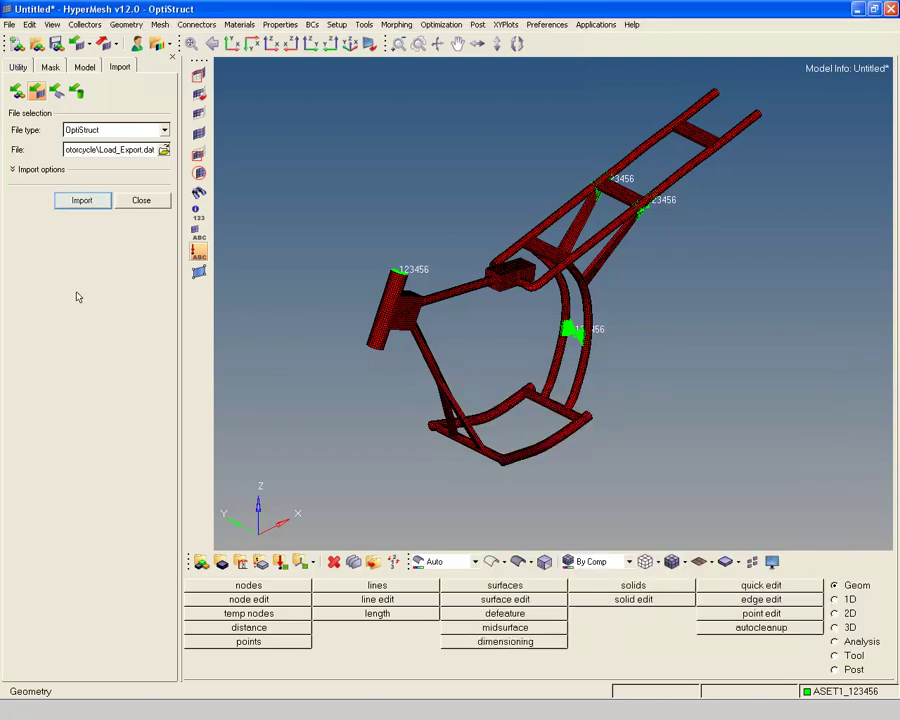
left_click(66, 199)
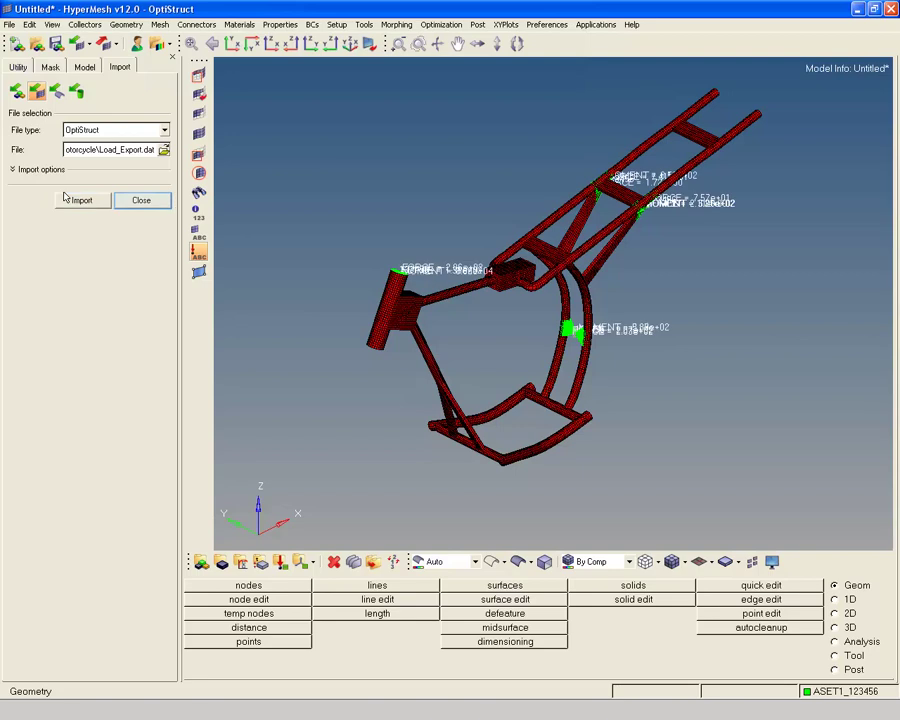
- Close the Import panel and zoom and orbit to inspect the loads at the four joints
left_click(139, 200)
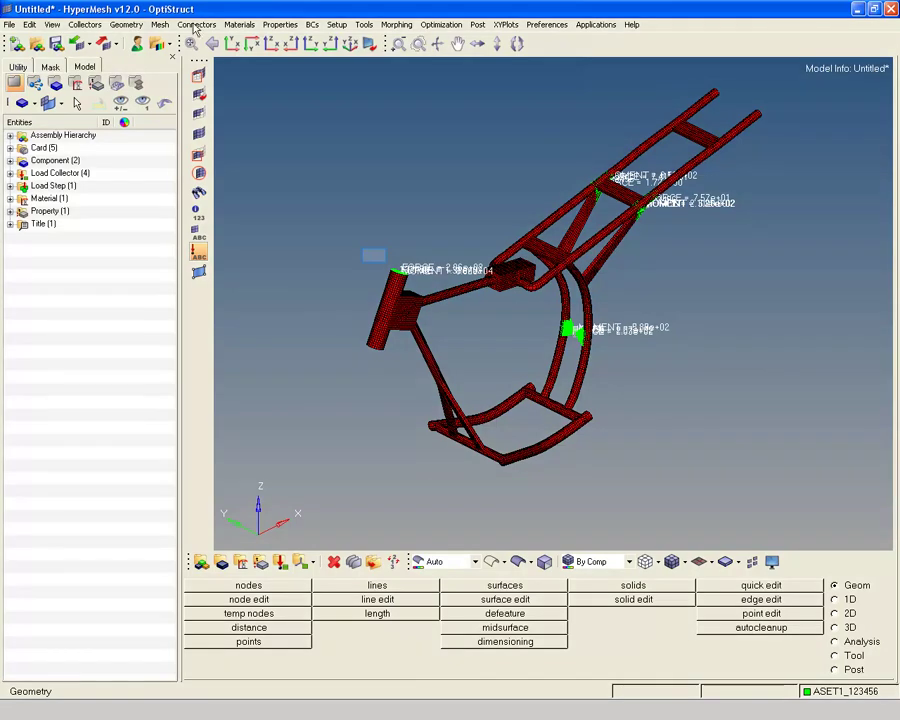
scroll(376, 258, "down", 2)
scroll(376, 258, "up", 8)
scroll(408, 296, "up", 2)
scroll(408, 296, "down", 5)
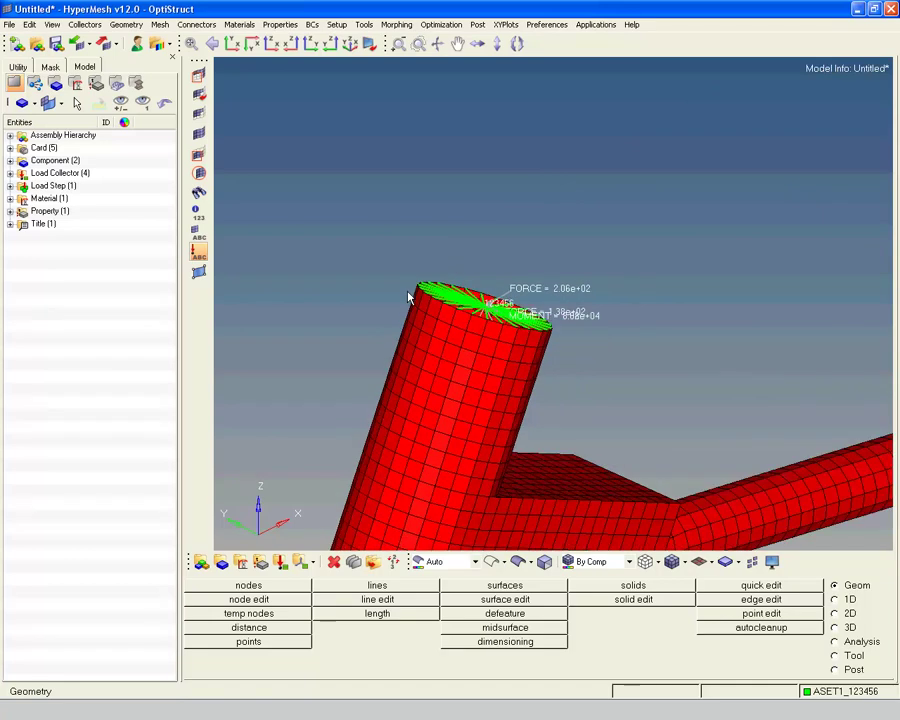
scroll(408, 296, "down", 2)
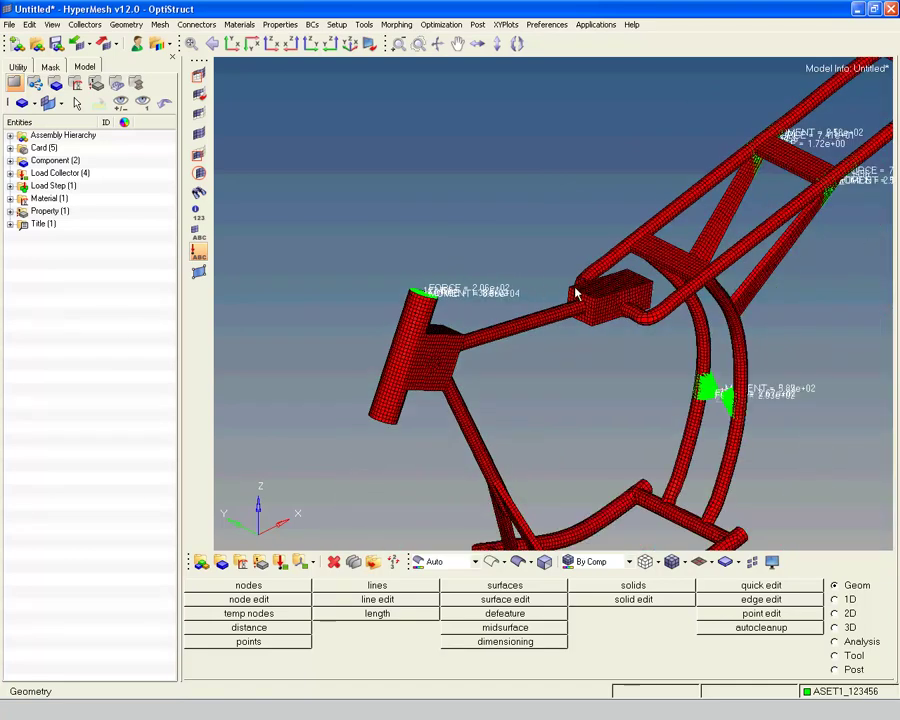
left_click_drag(577, 291, 516, 285, "ctrl")
scroll(510, 268, "down", 2)
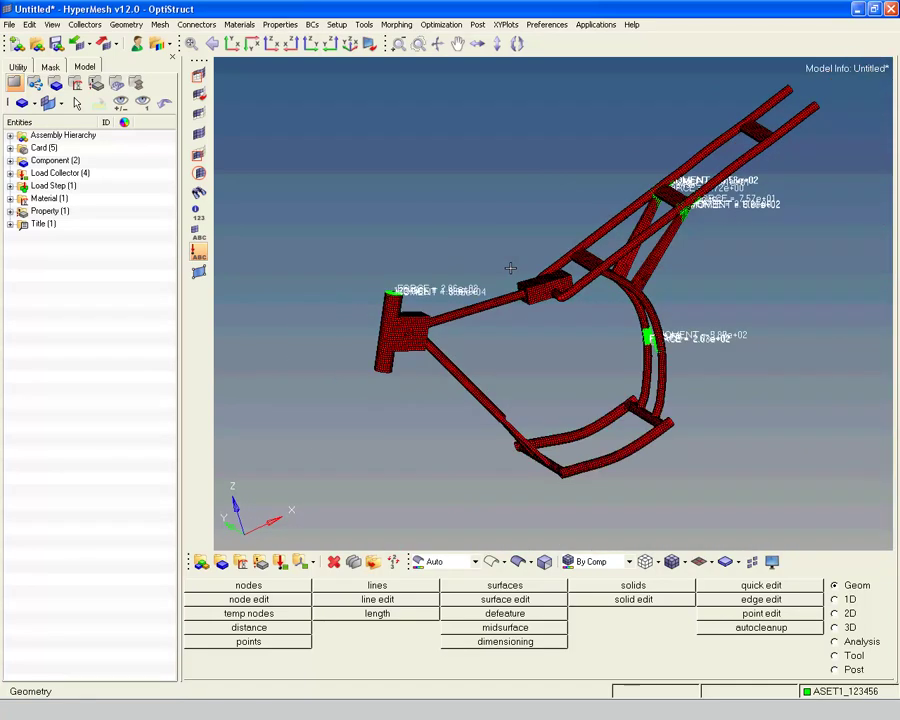